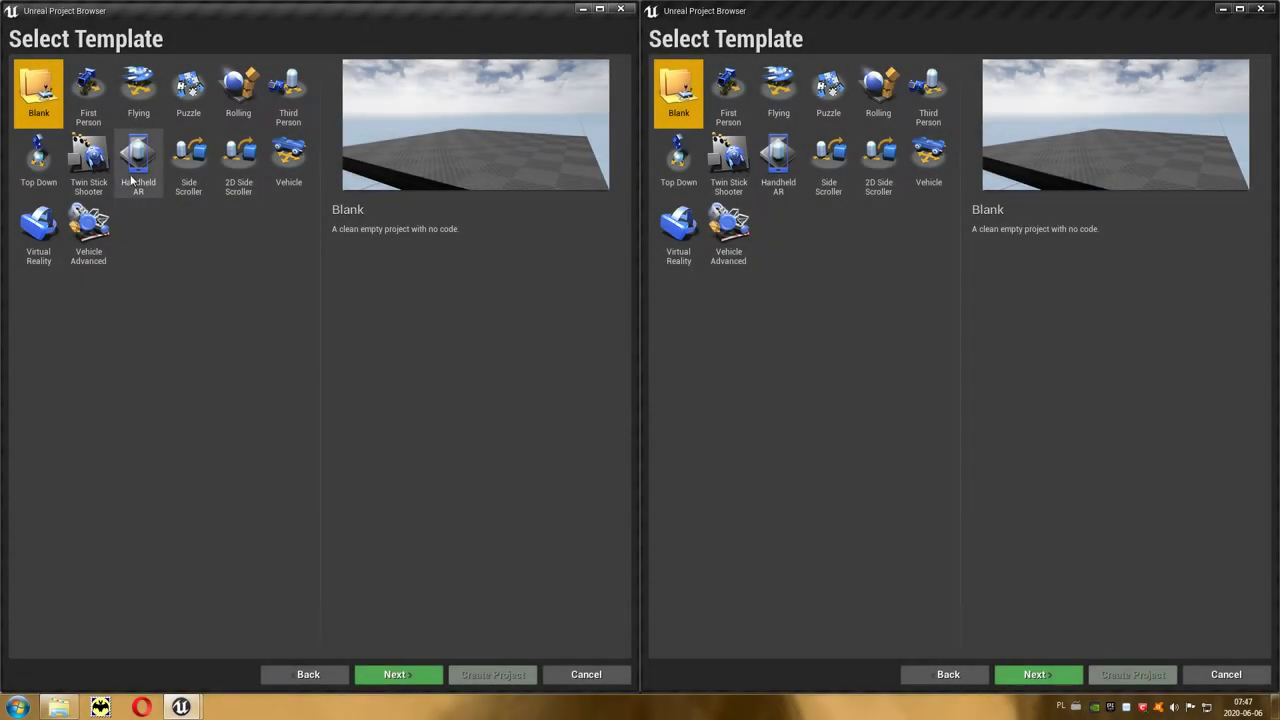
Pick First Person for the first project and continue; choose Third Person in the second browser.
left_click(93, 93)
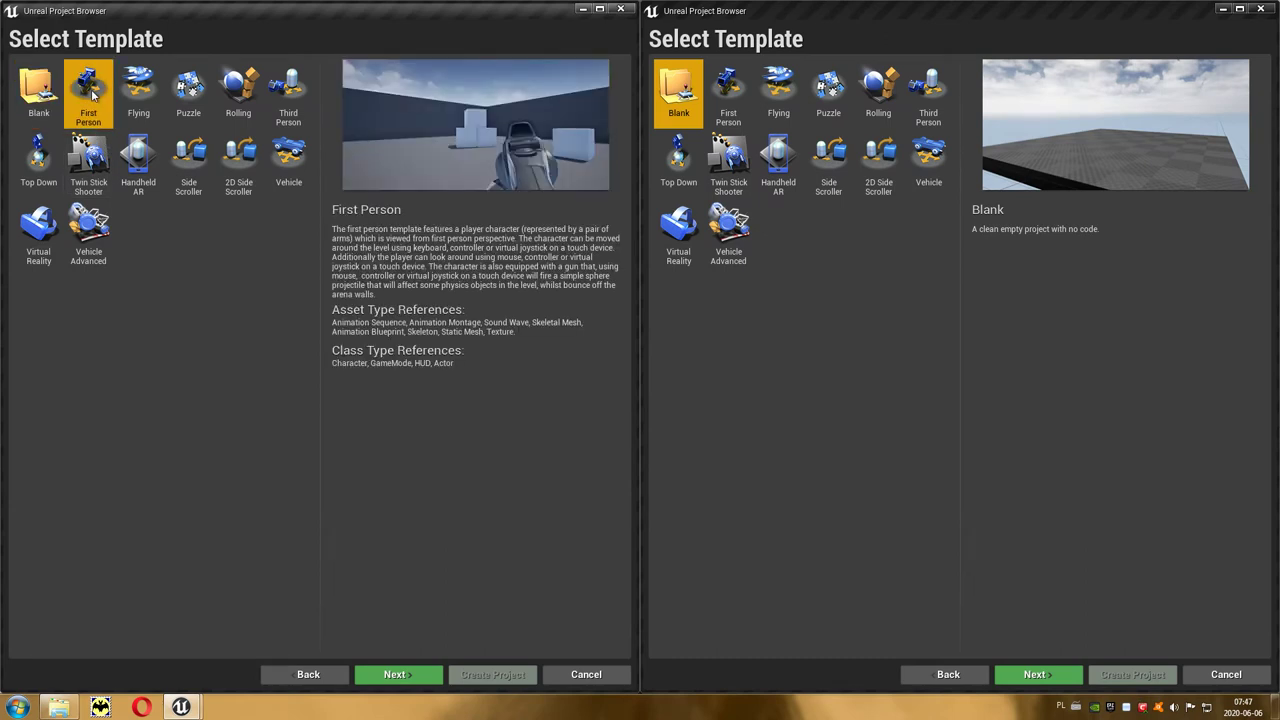
left_click(937, 98)
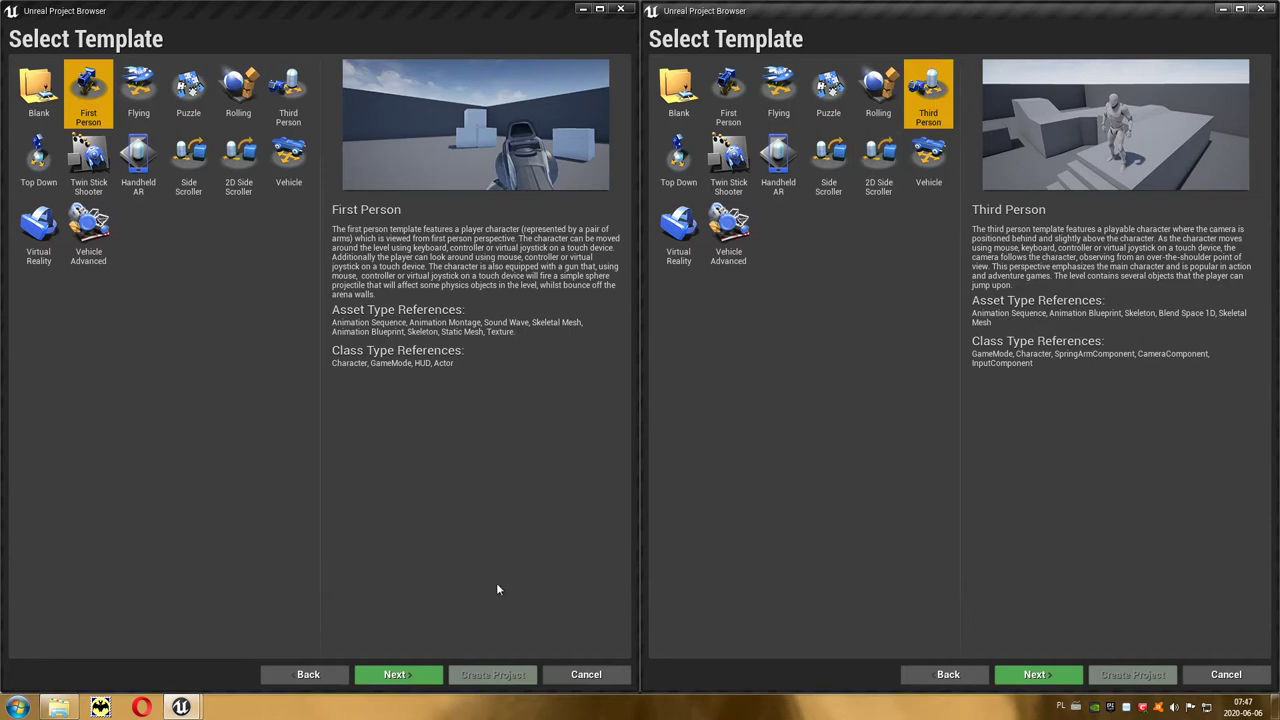
left_click(396, 674)
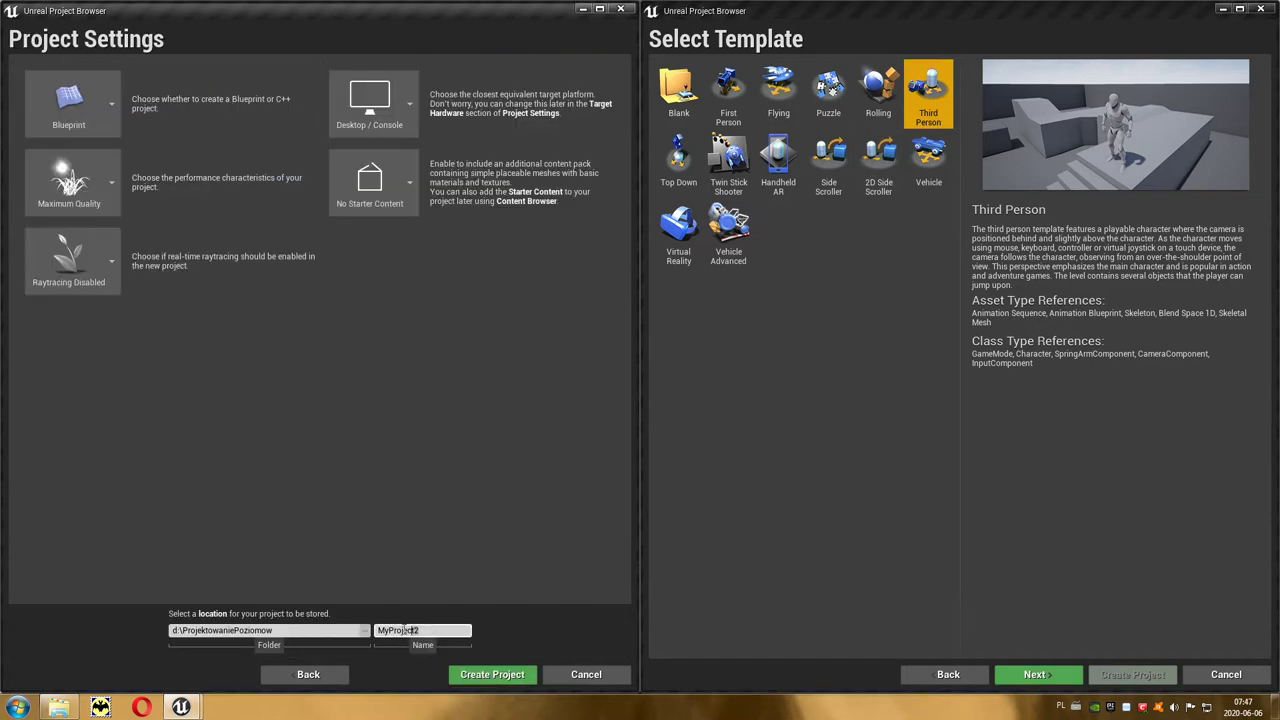
Name the first-person project FPP and the third-person project TPP.
left_click(403, 630)
type("FPP")
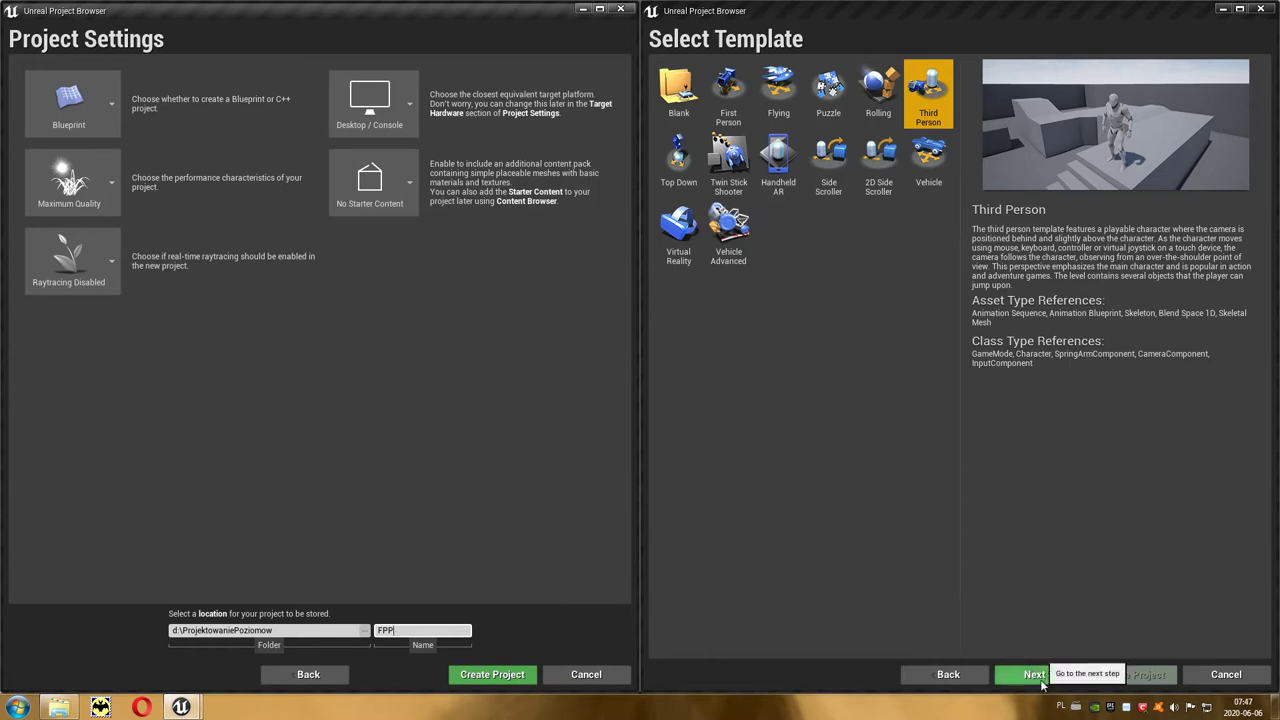
left_click(1034, 674)
left_click(1077, 633)
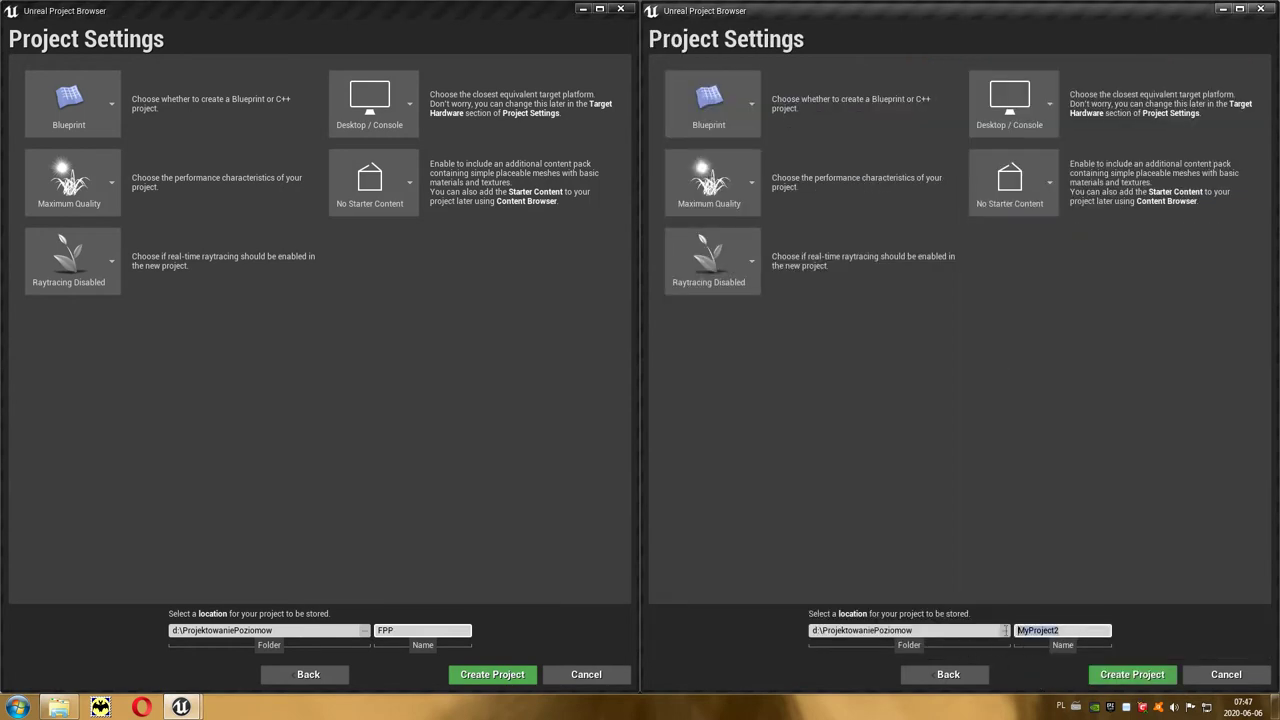
type("TP")
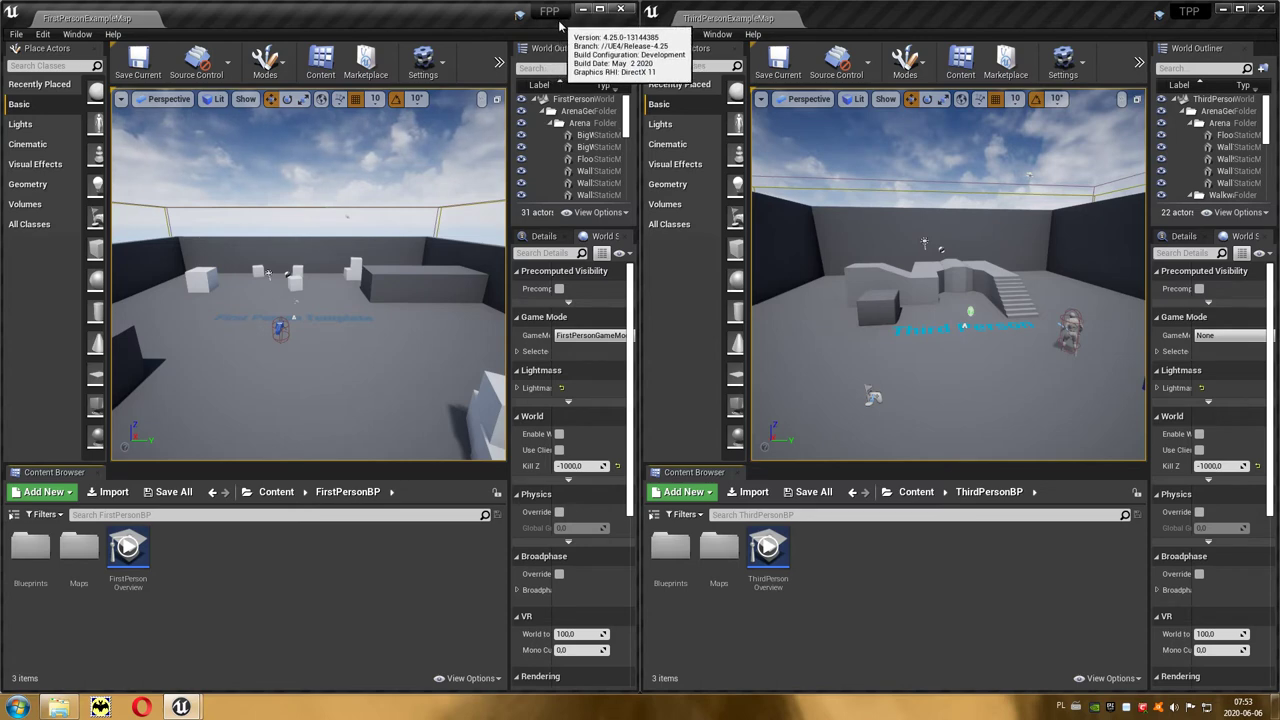
mouse_move(1181, 24)
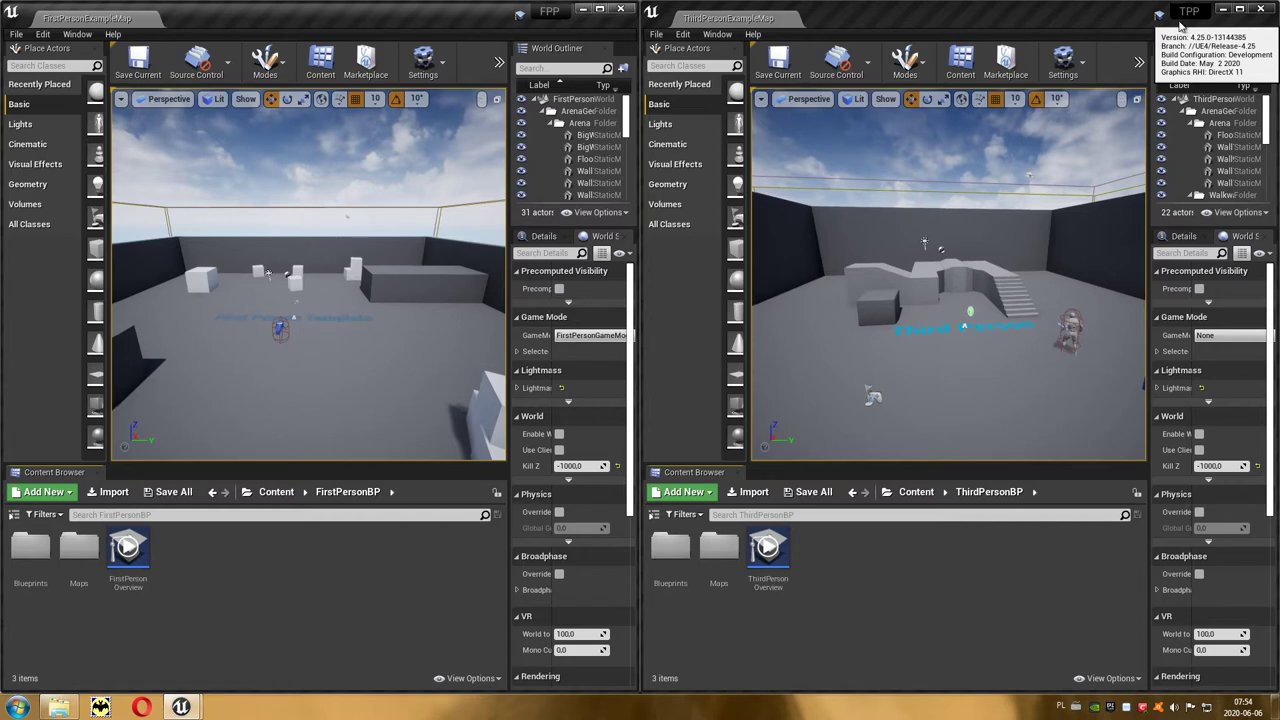
left_click(500, 70)
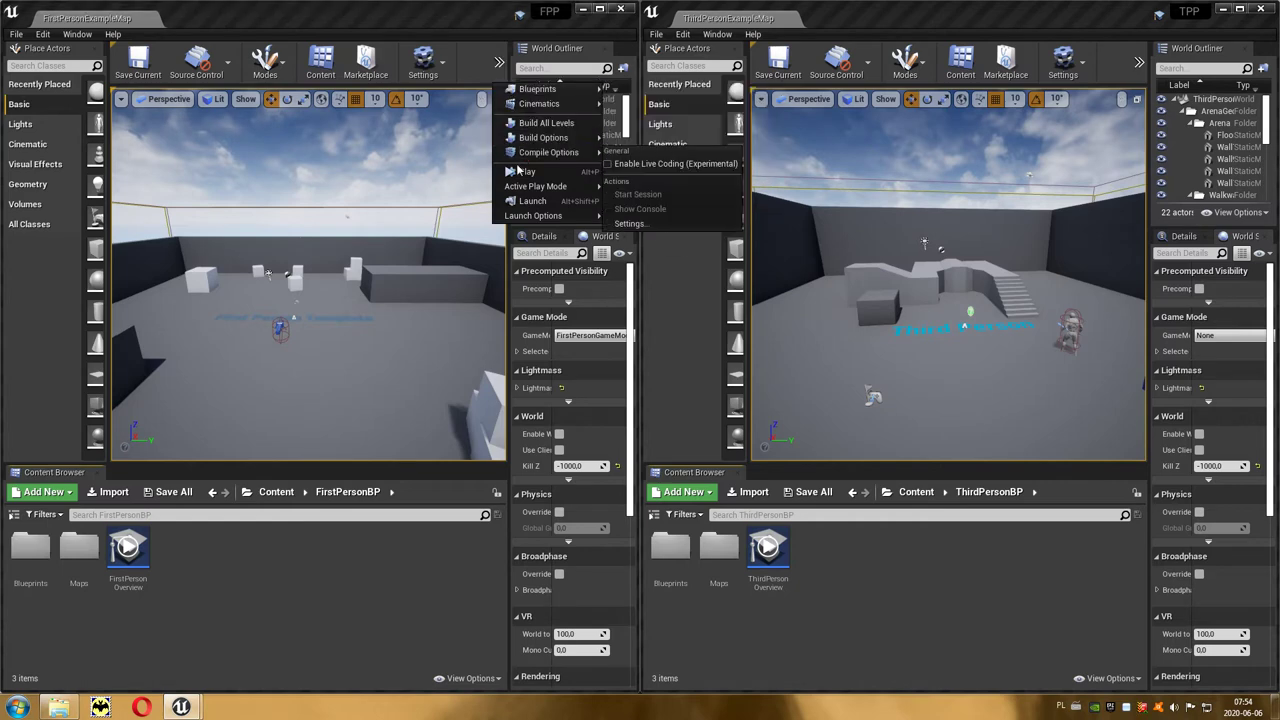
left_click(541, 173)
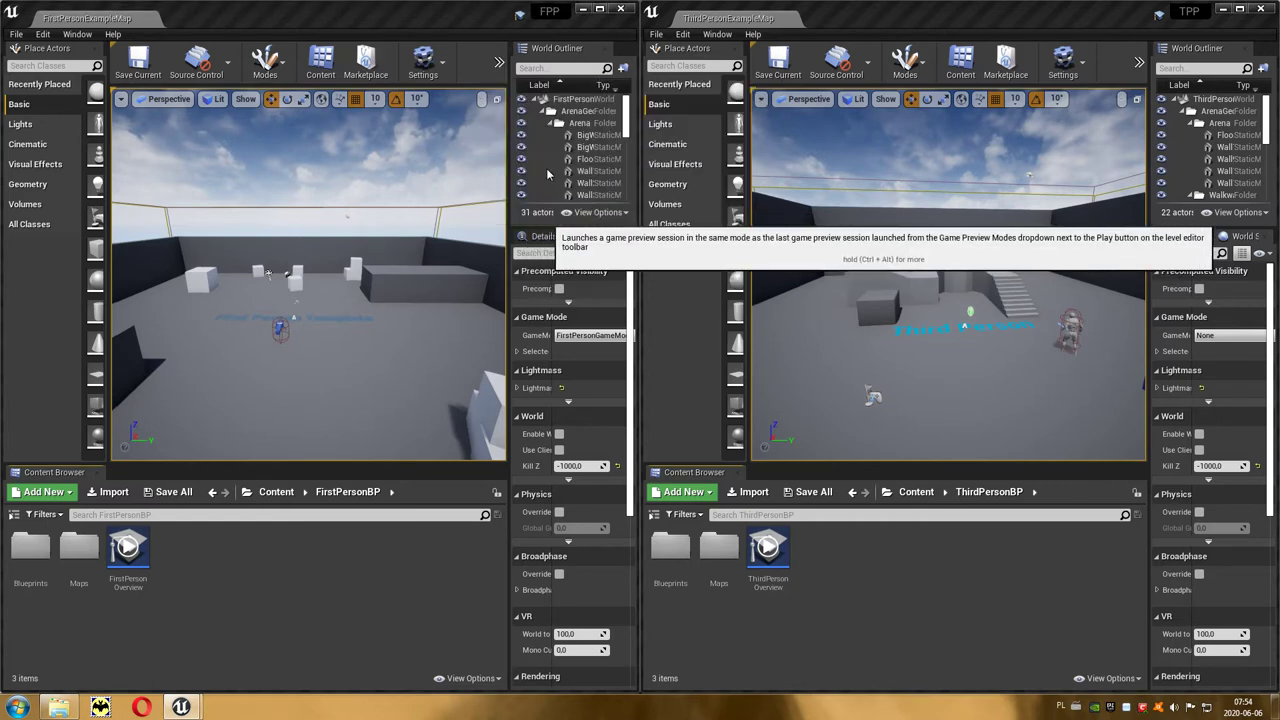
left_click(368, 270)
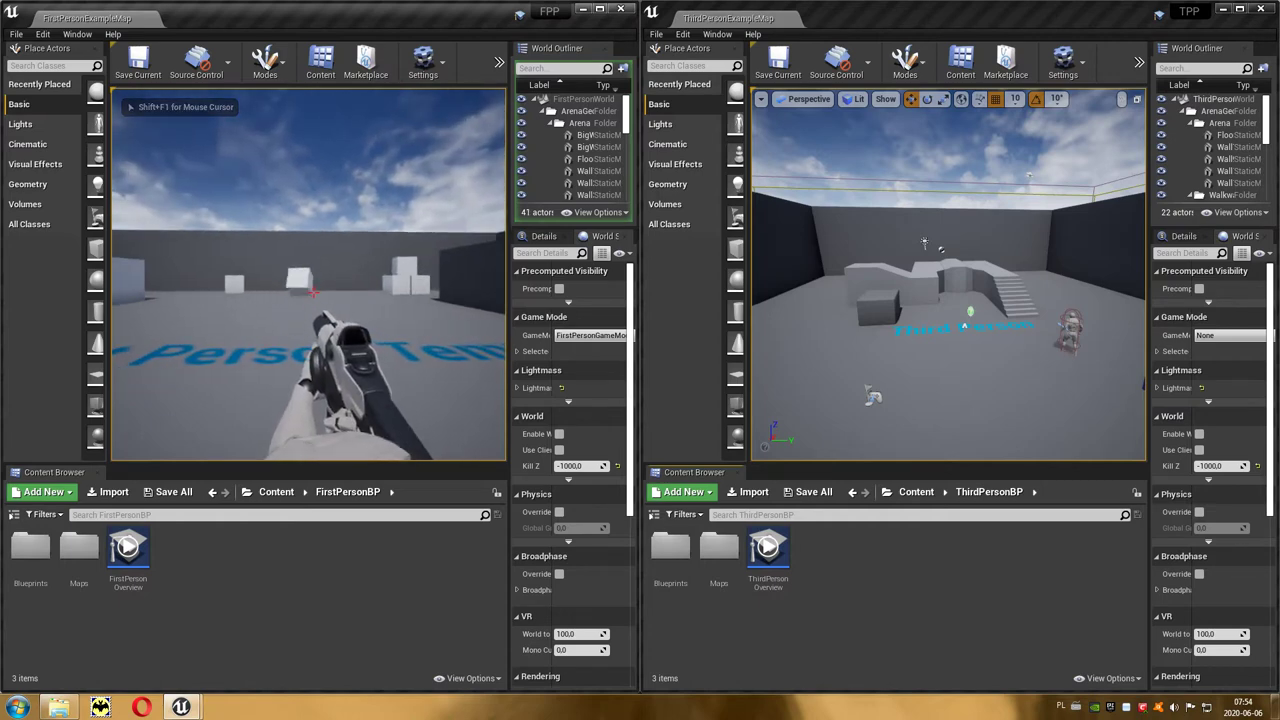
key("Escape")
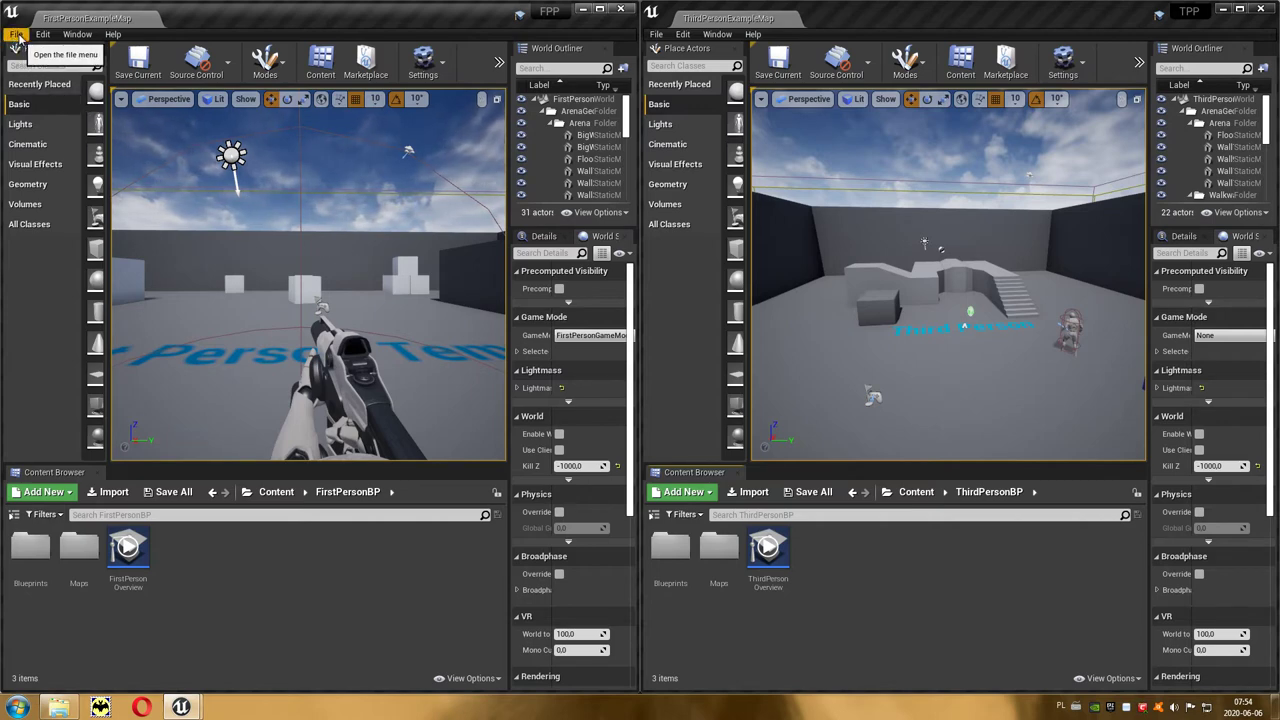
Use Save Current As to create a Content/Maps folder and enter FPP as the level name.
left_click(17, 36)
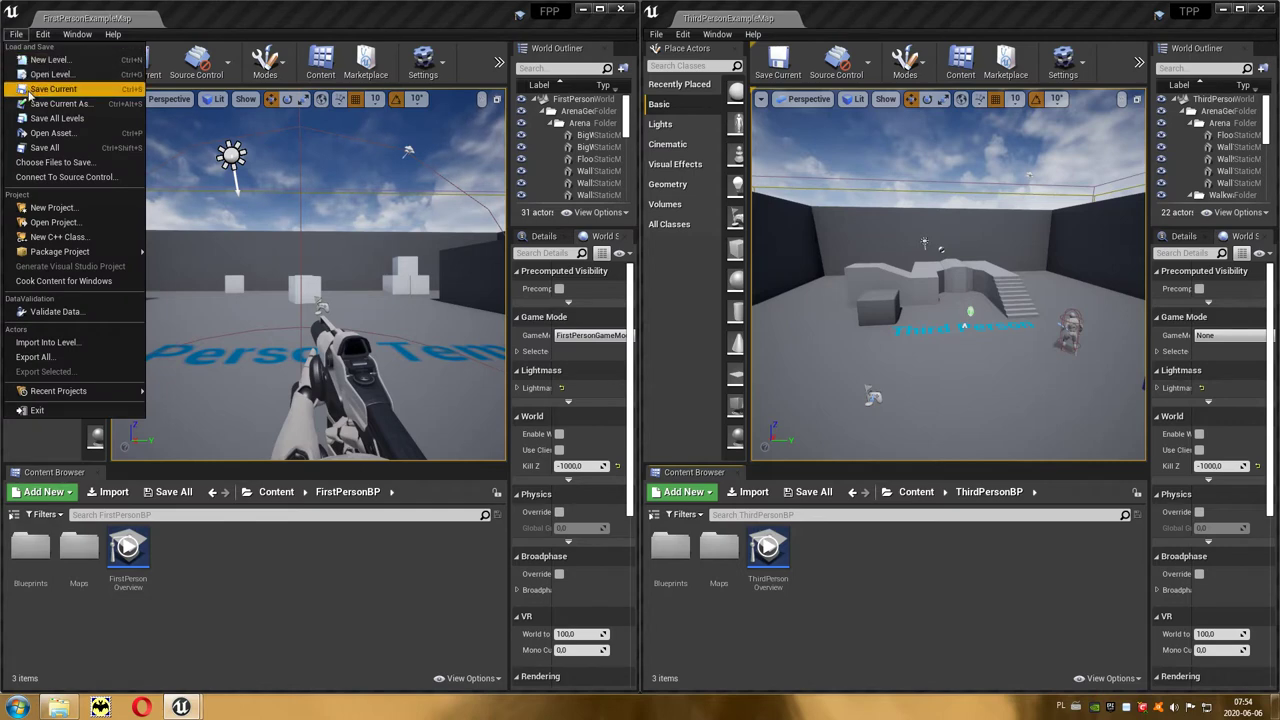
left_click(91, 105)
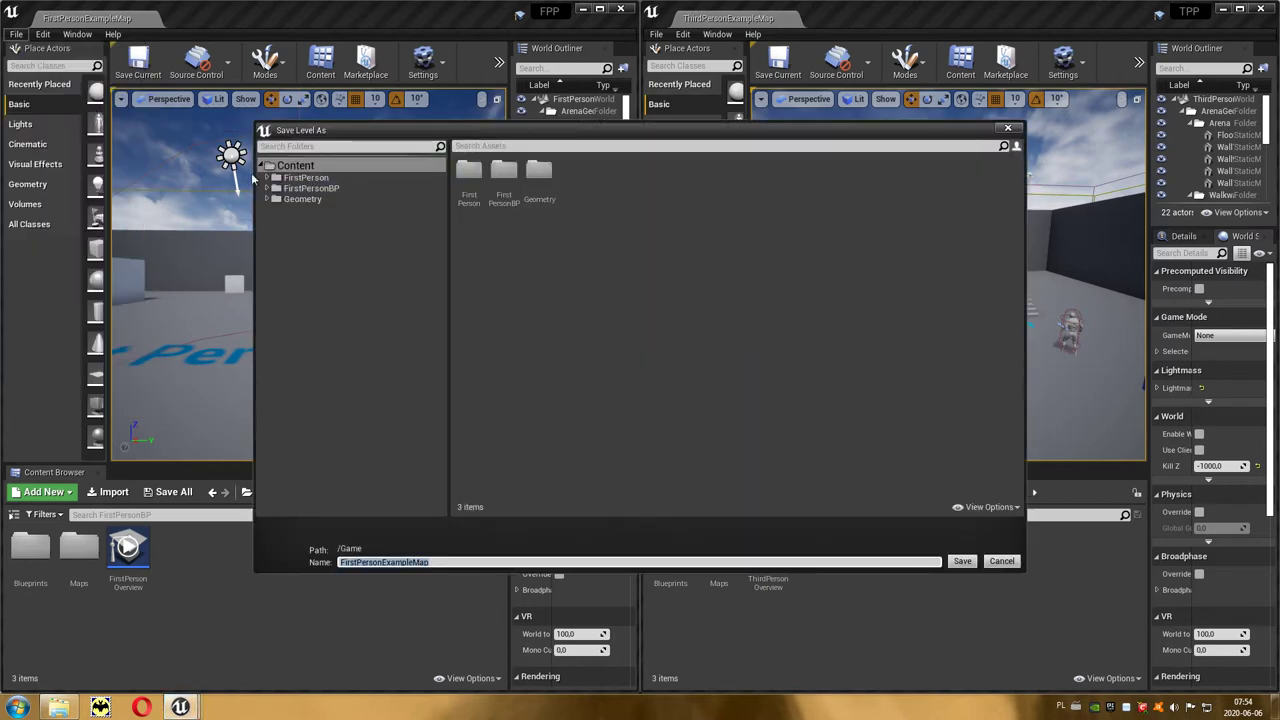
left_click(318, 166)
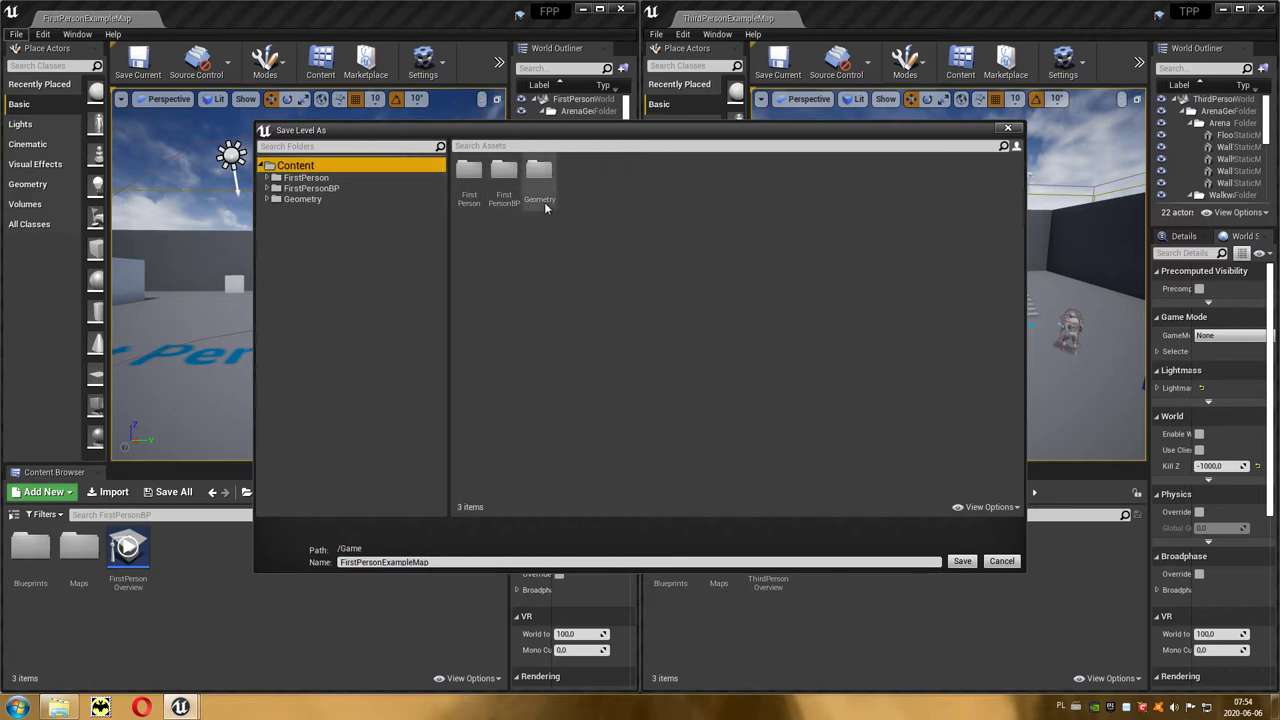
right_click(594, 227)
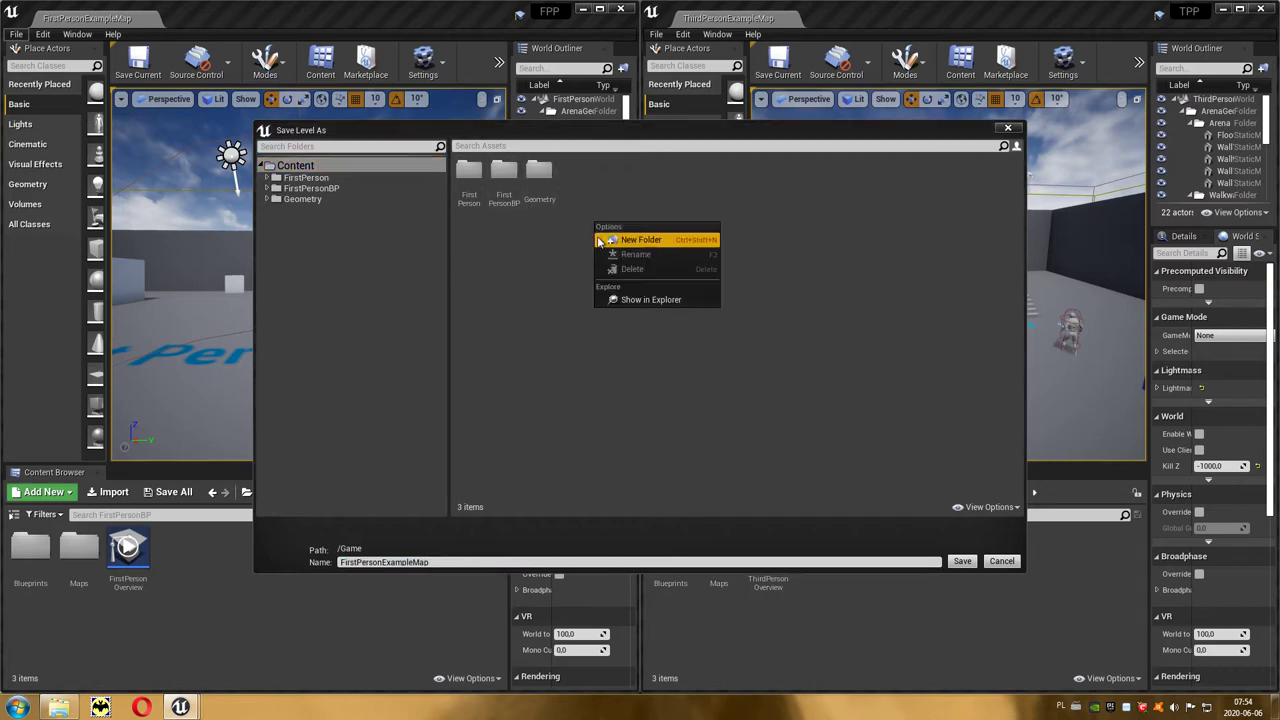
left_click(667, 240)
type("M")
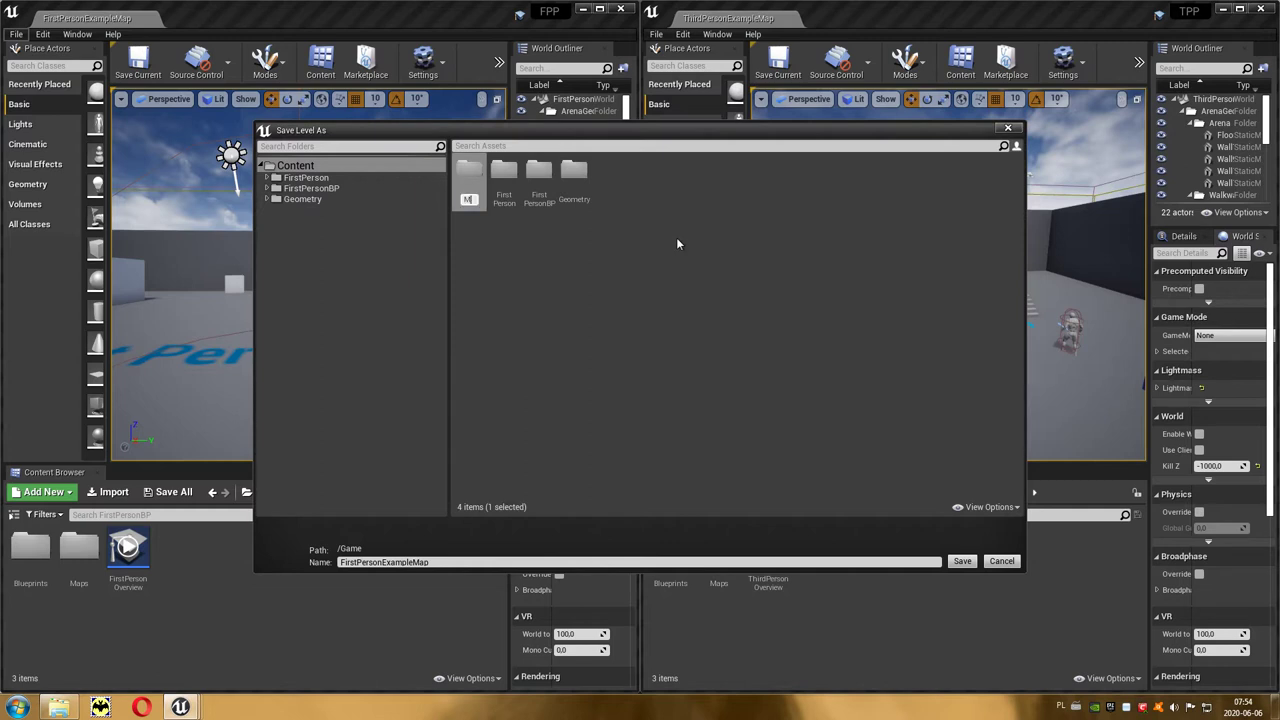
type("aps")
key("Return")
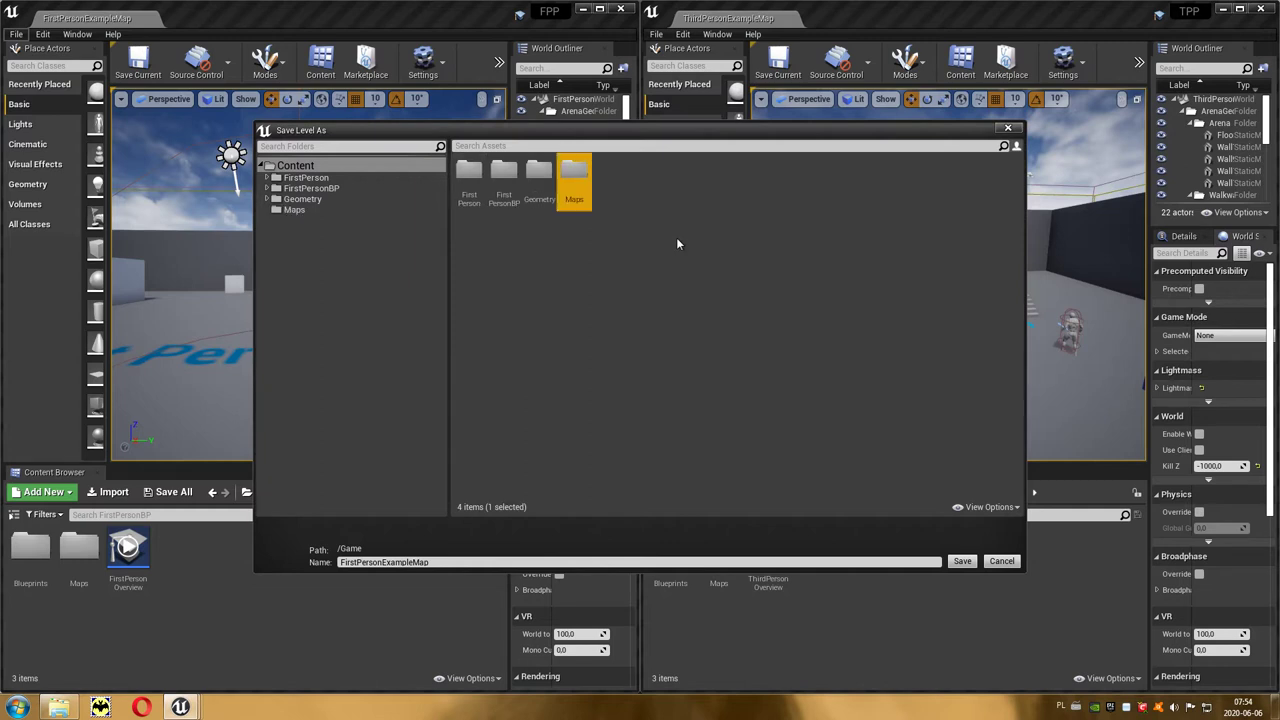
double_click(576, 178)
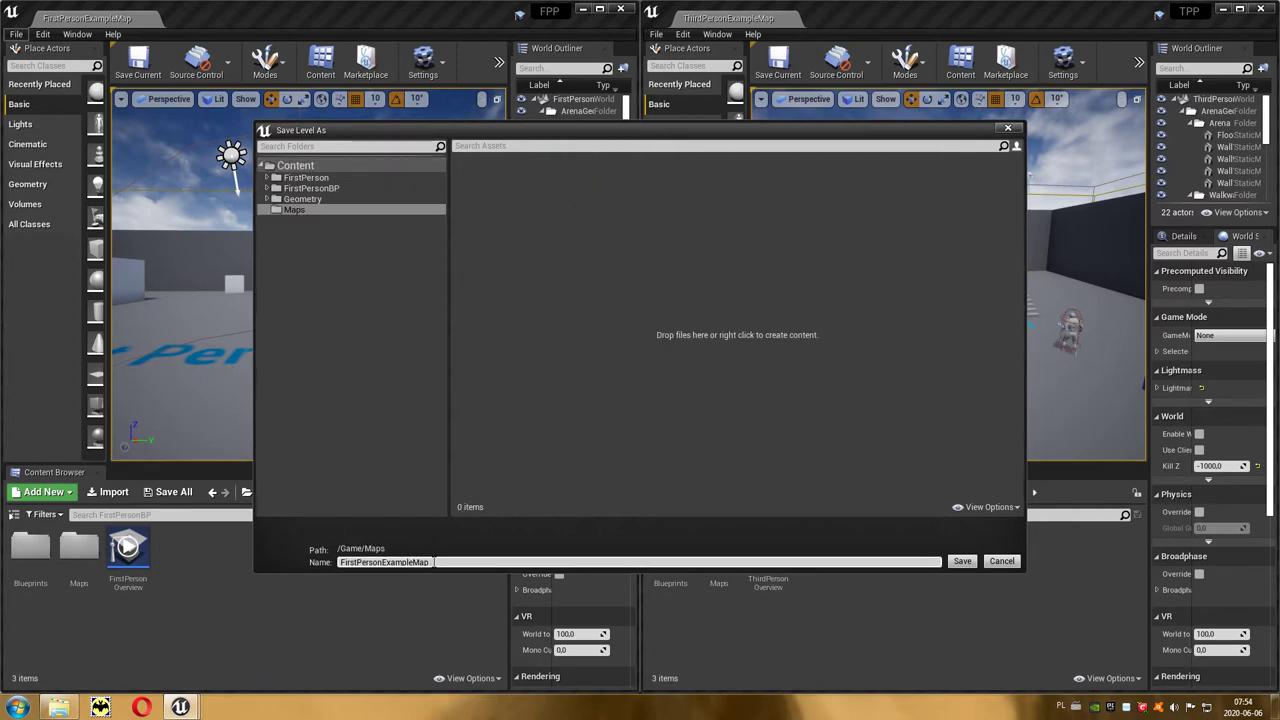
left_click_drag(429, 562, 338, 565)
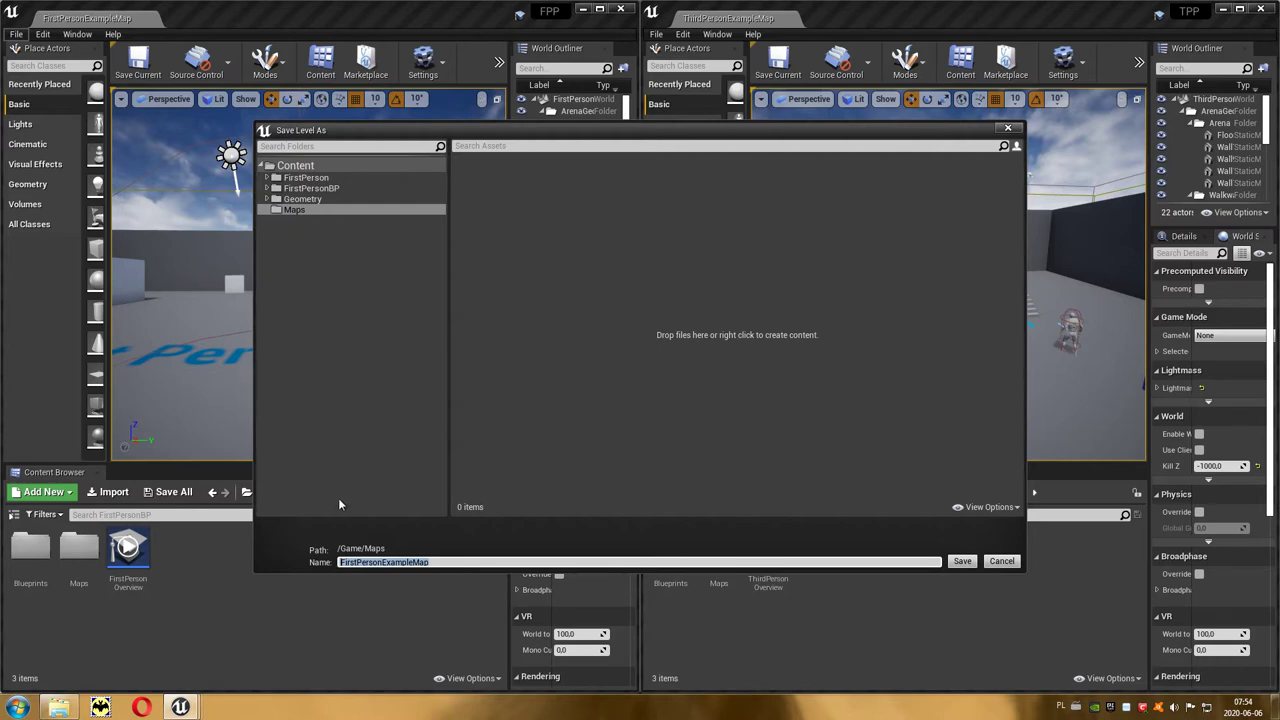
type("FPP")
Save the level as FPP, run Build Lighting Only, then save it again.
left_click(962, 563)
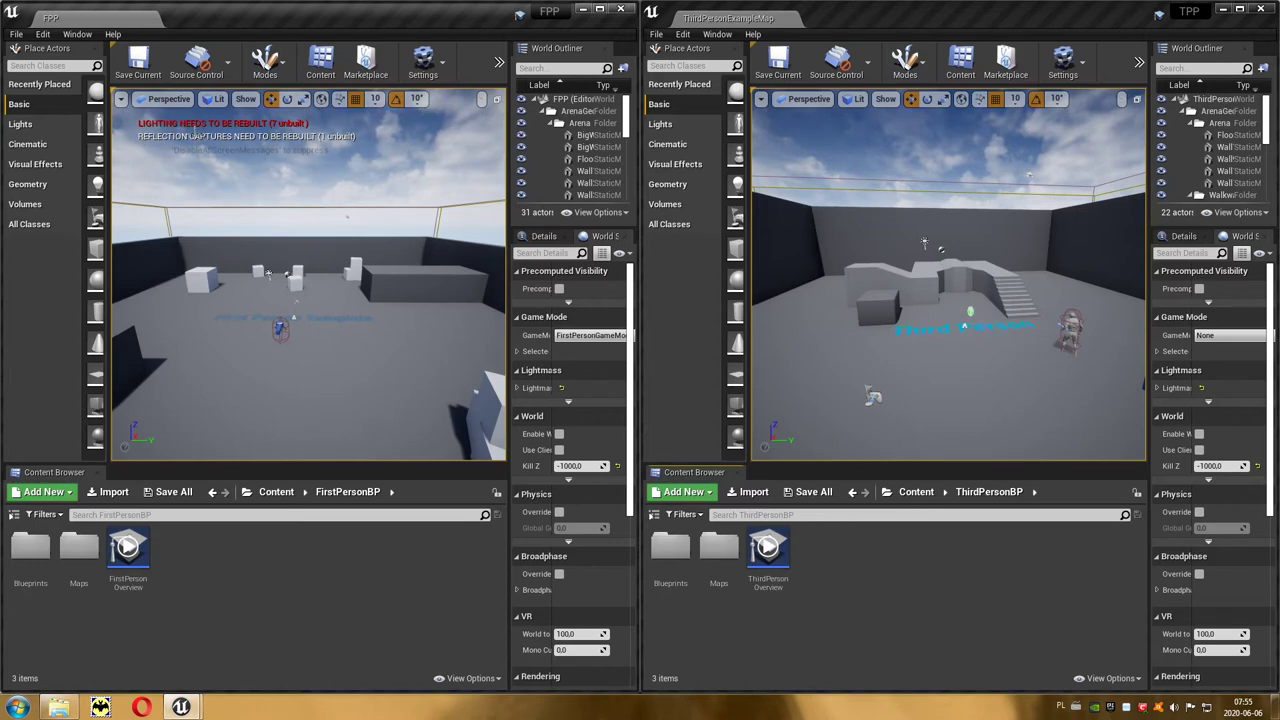
left_click(499, 70)
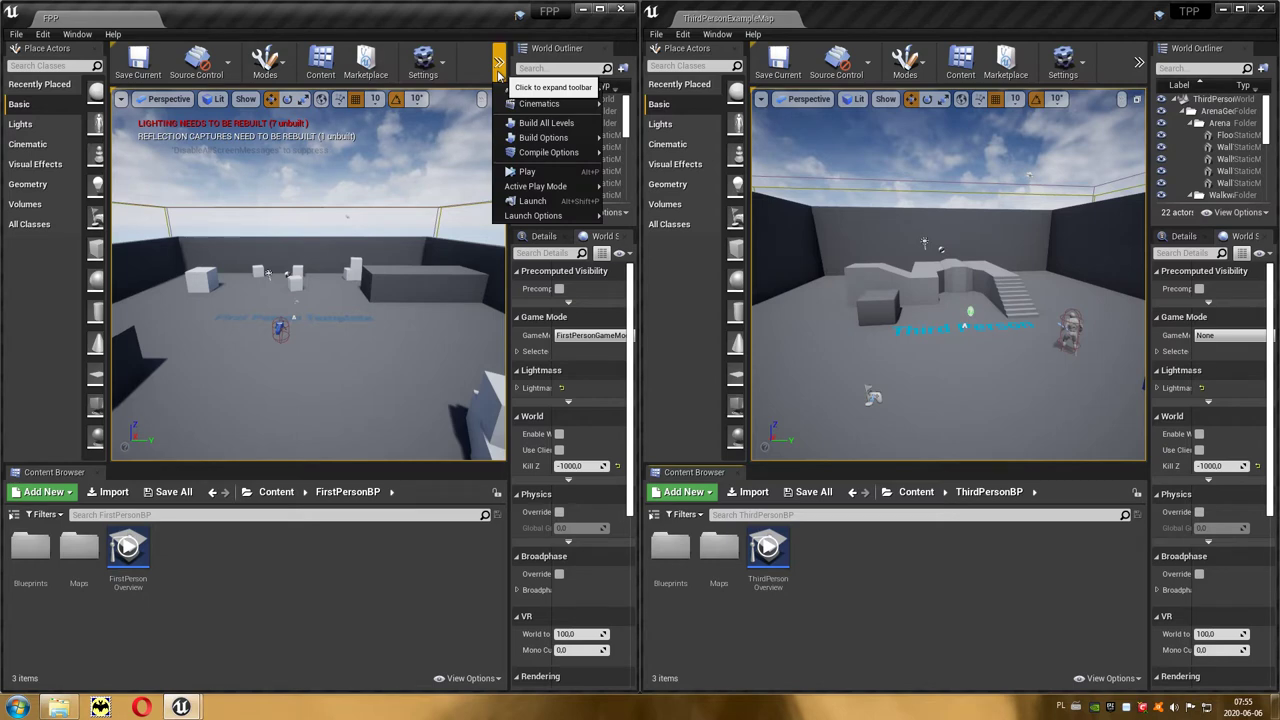
mouse_move(512, 138)
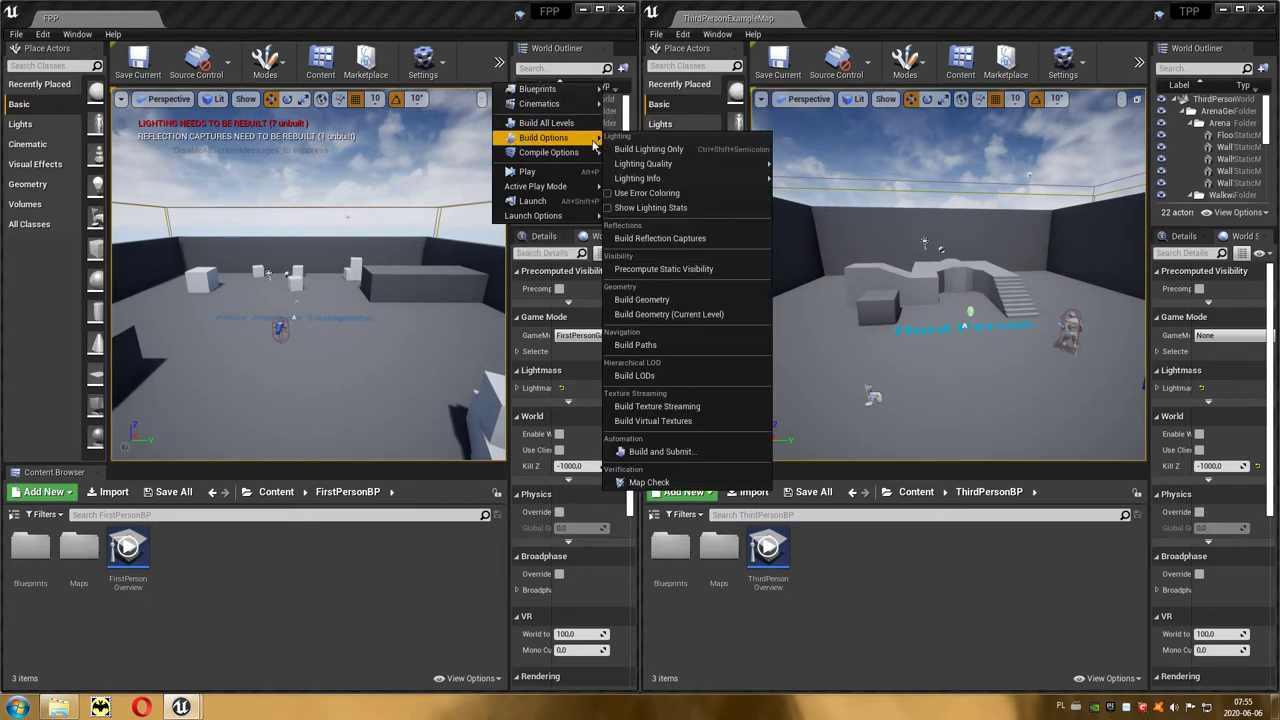
left_click(699, 152)
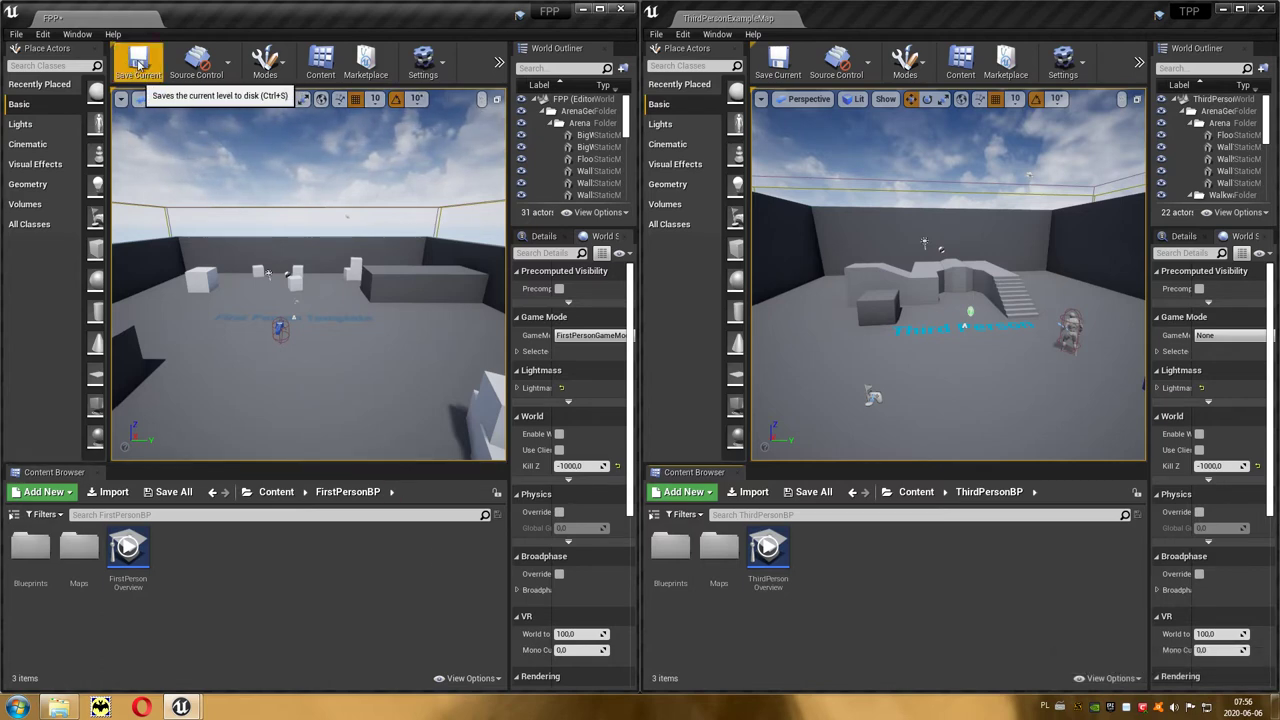
left_click(140, 65)
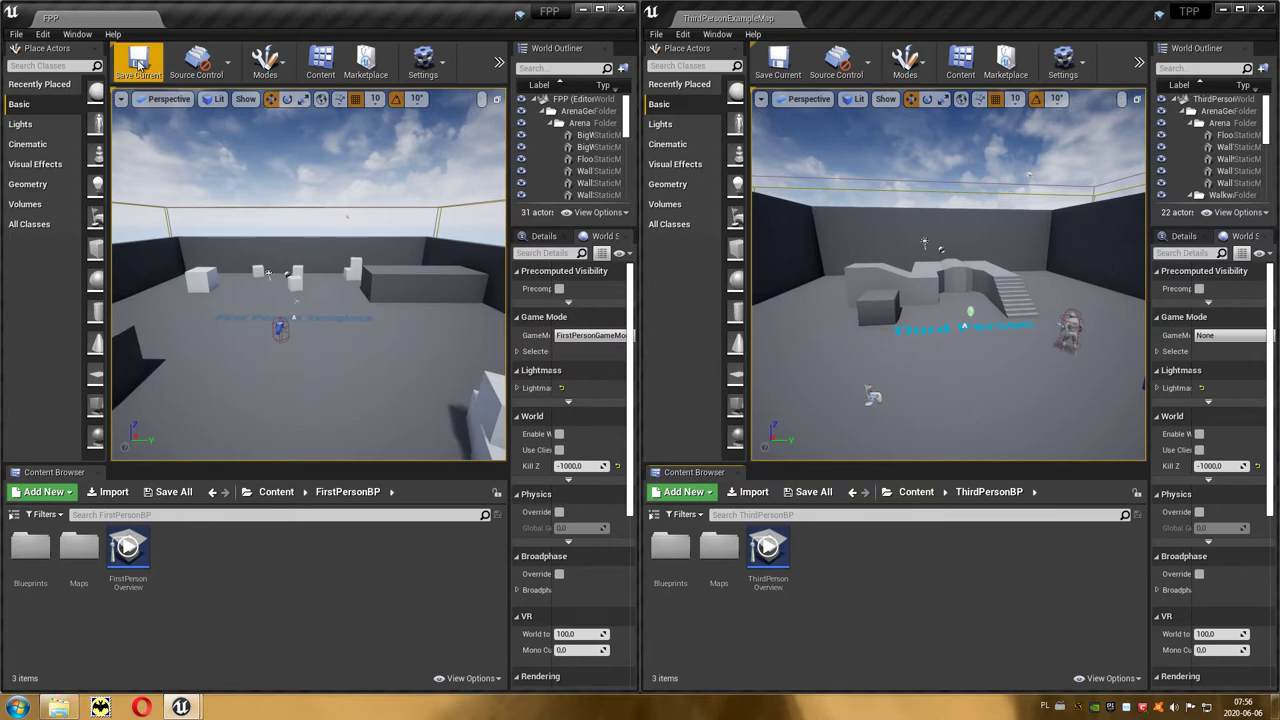
Play the TPP level, run the character forward with W, then stop with Esc.
left_click(1139, 58)
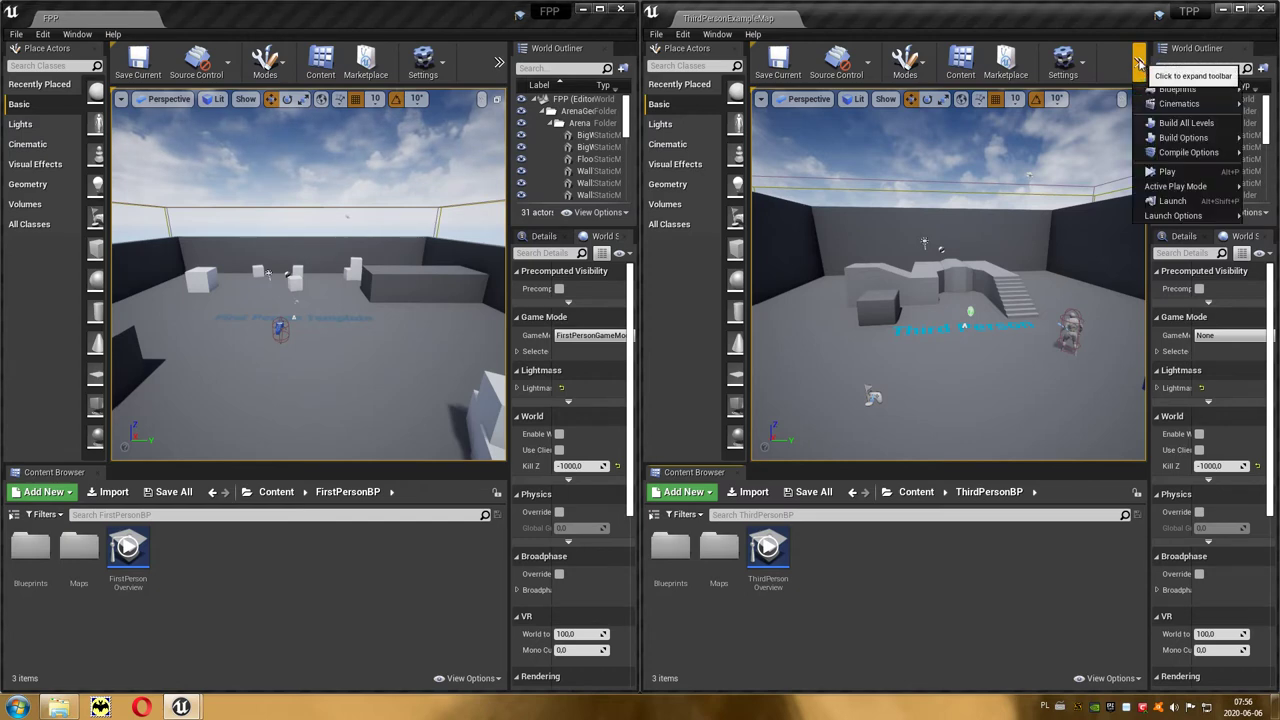
left_click(1180, 176)
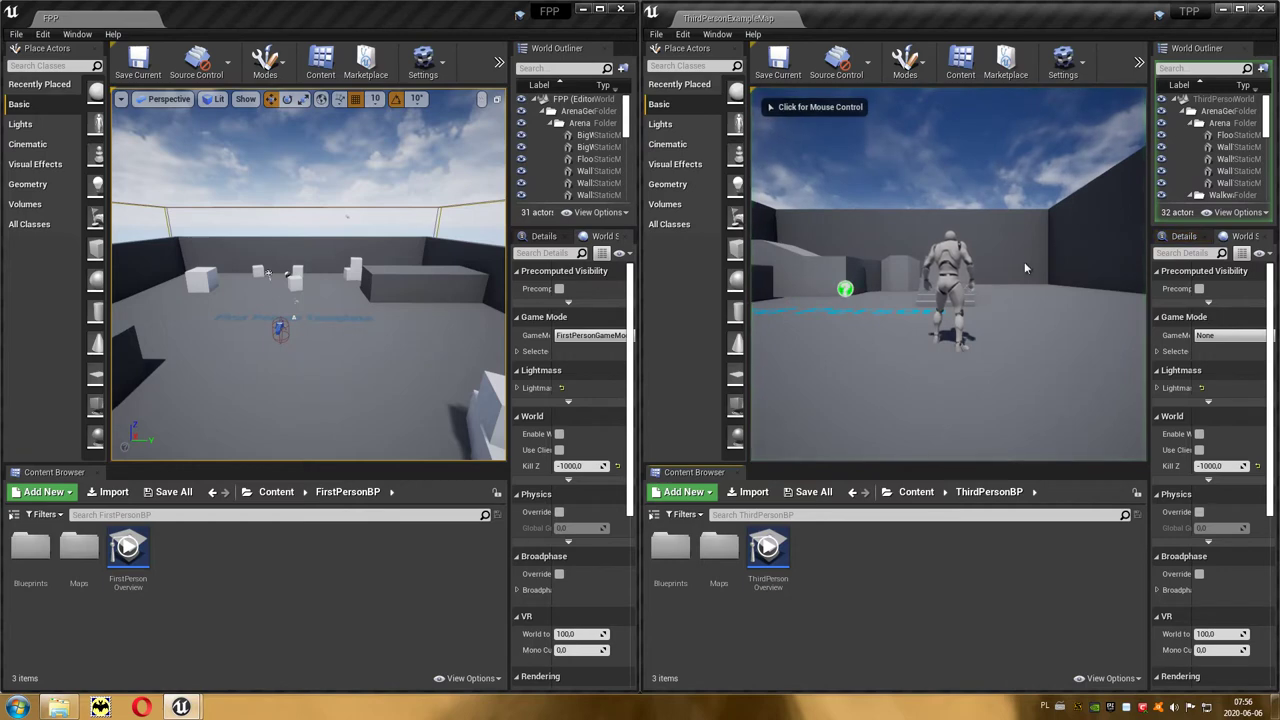
key("w")
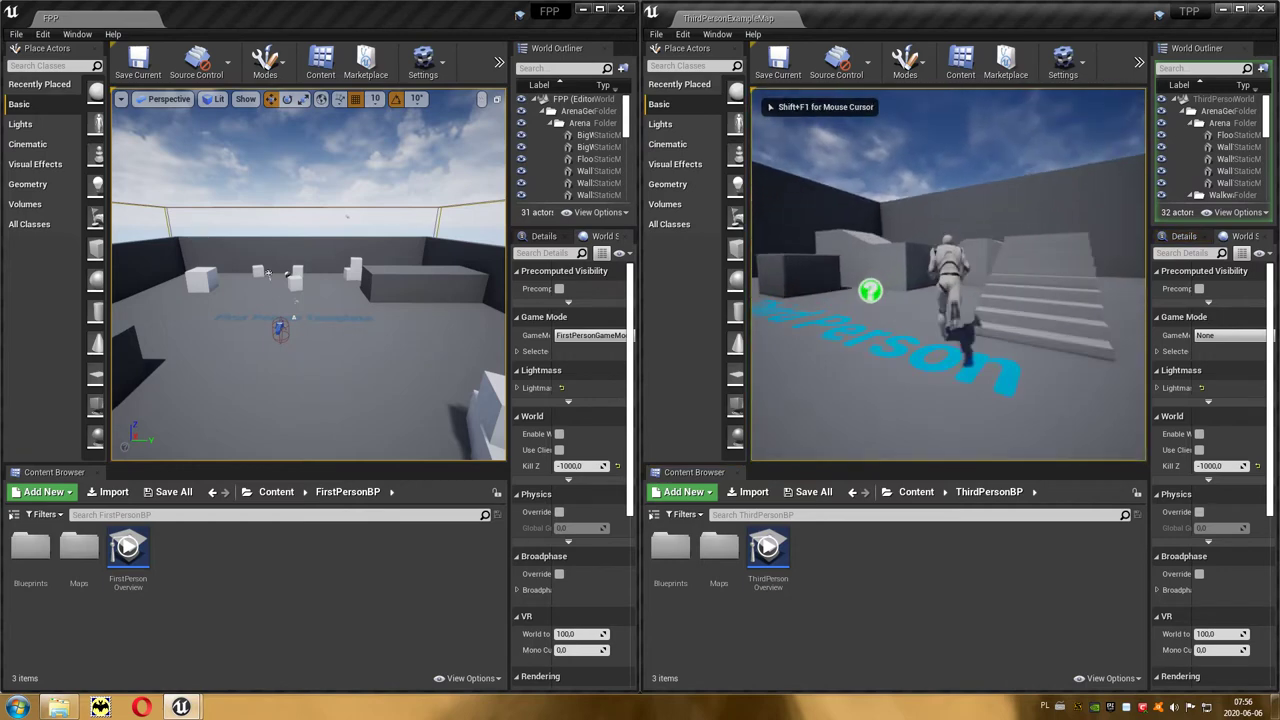
key("w")
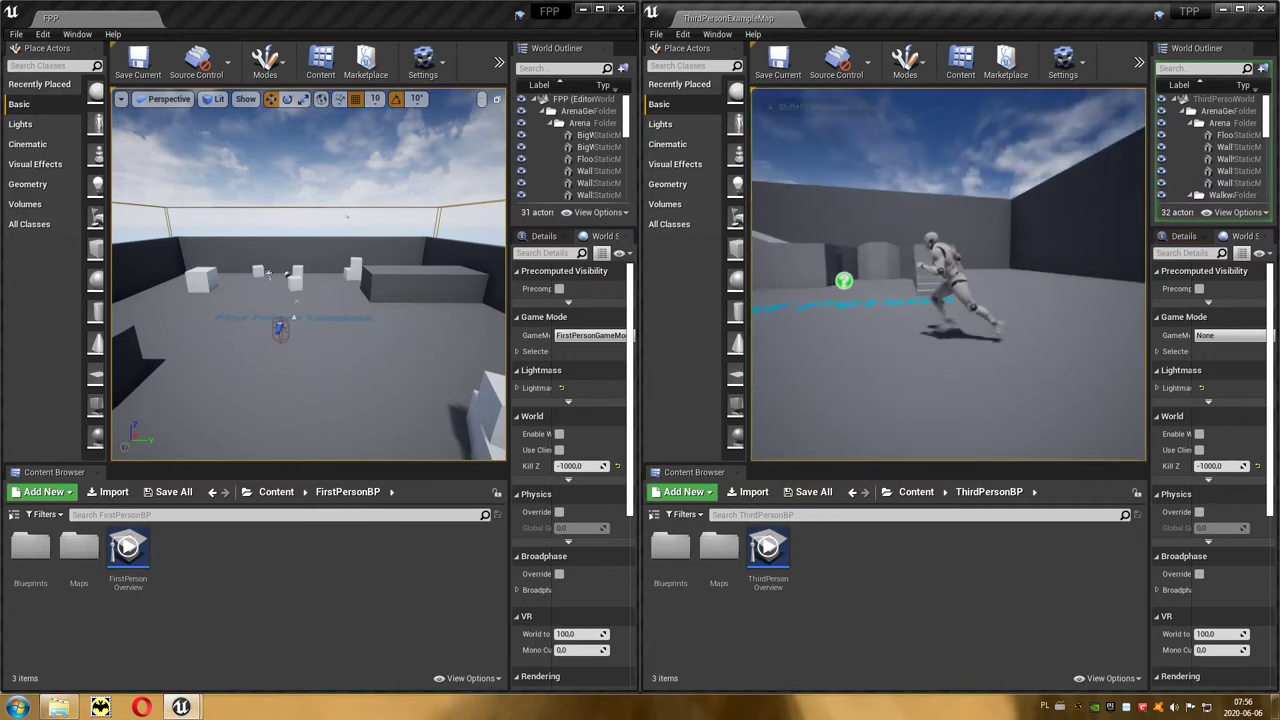
key("Escape")
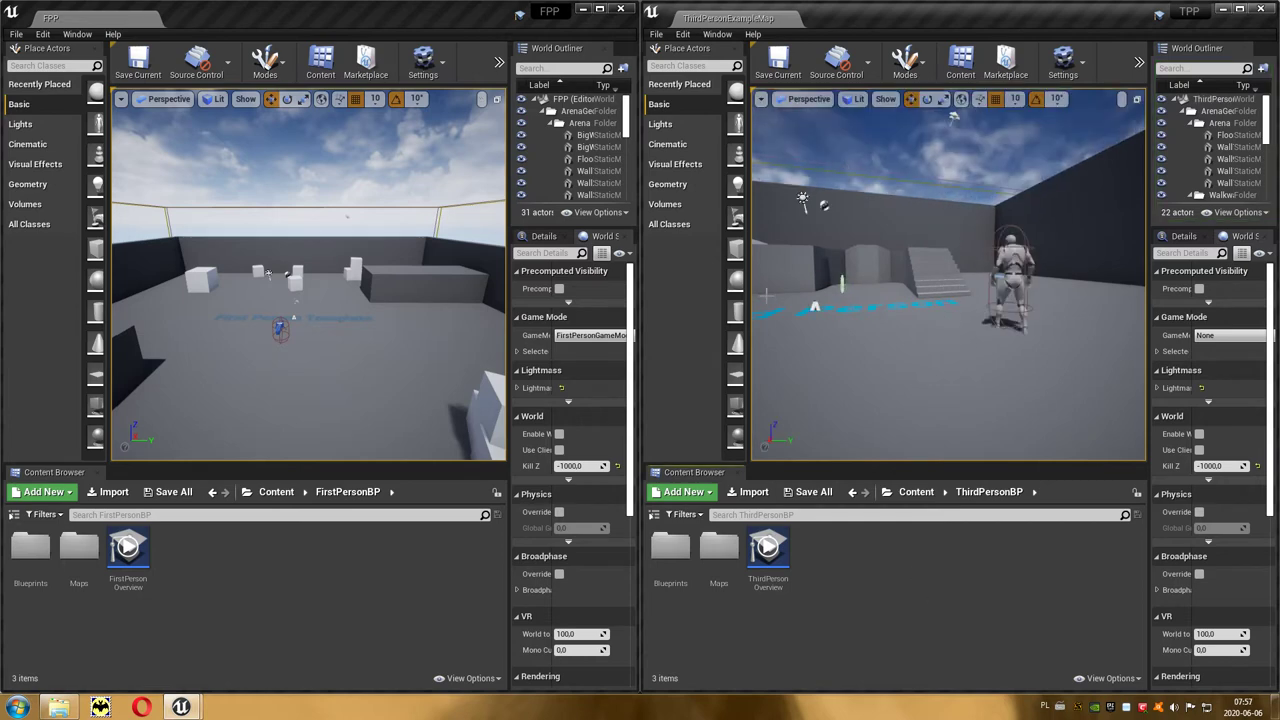
Start Save Current As and create a new Maps folder under Content.
left_click(663, 38)
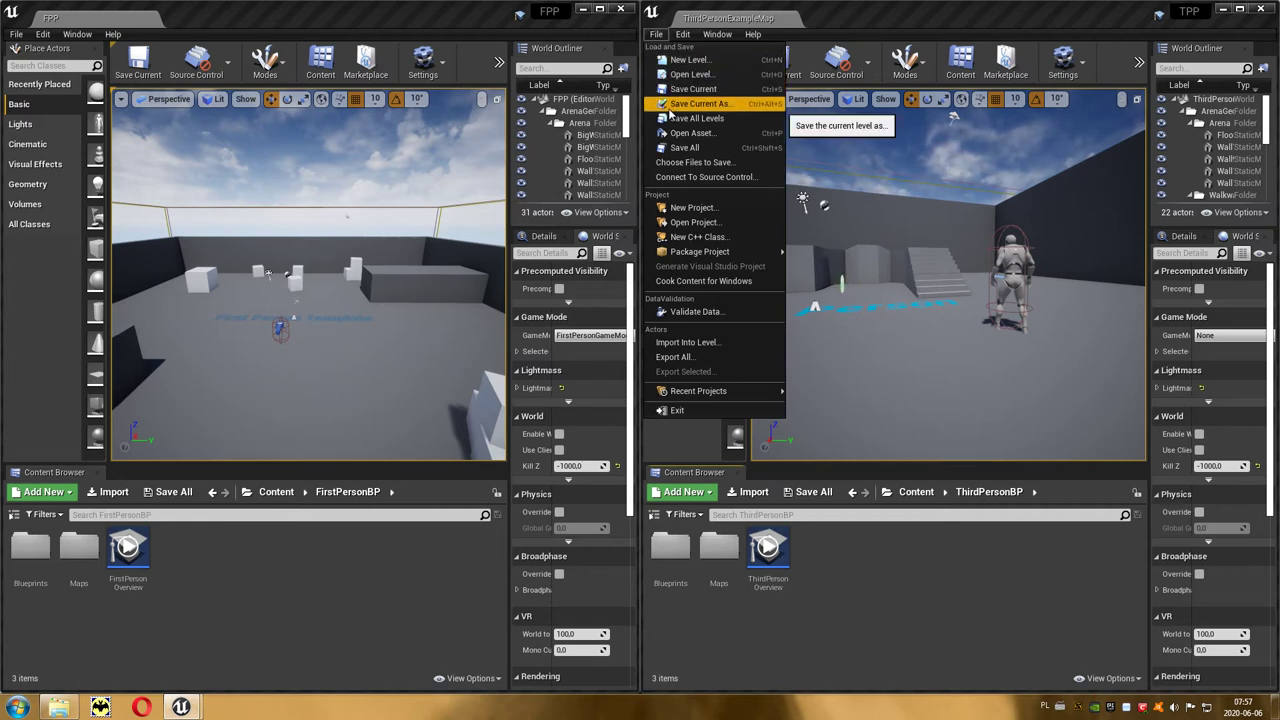
left_click(733, 107)
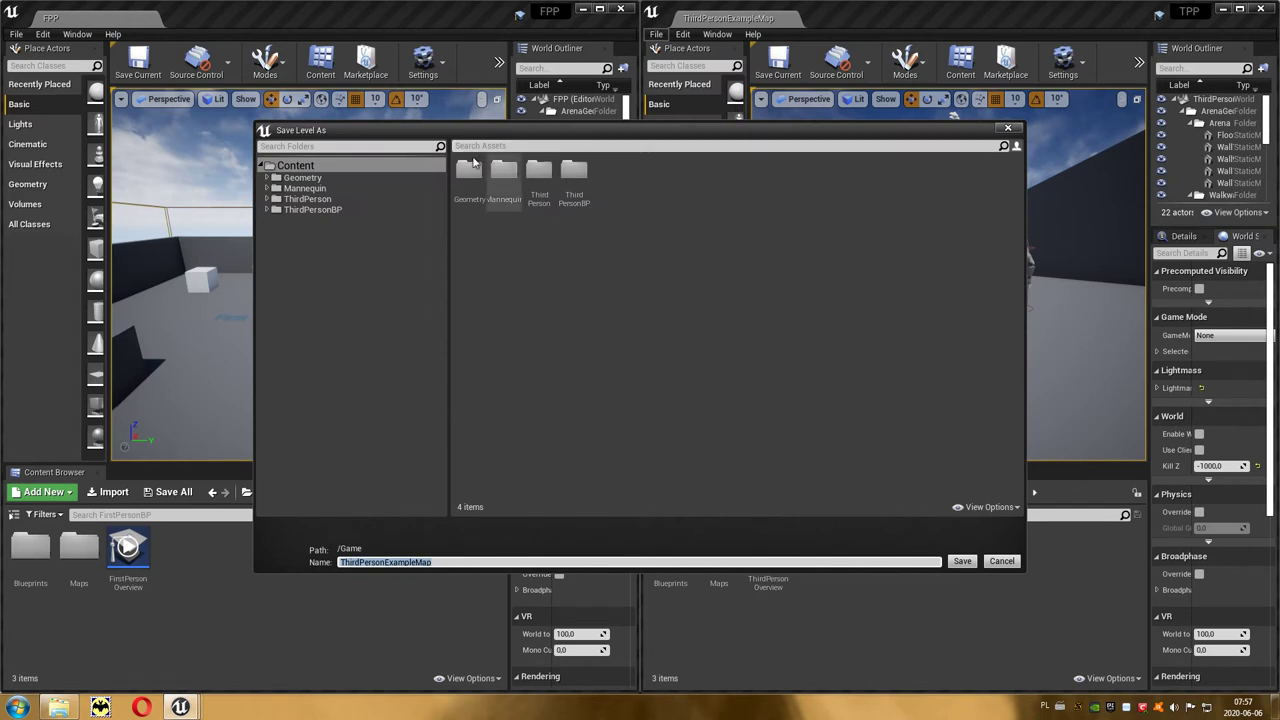
left_click(358, 163)
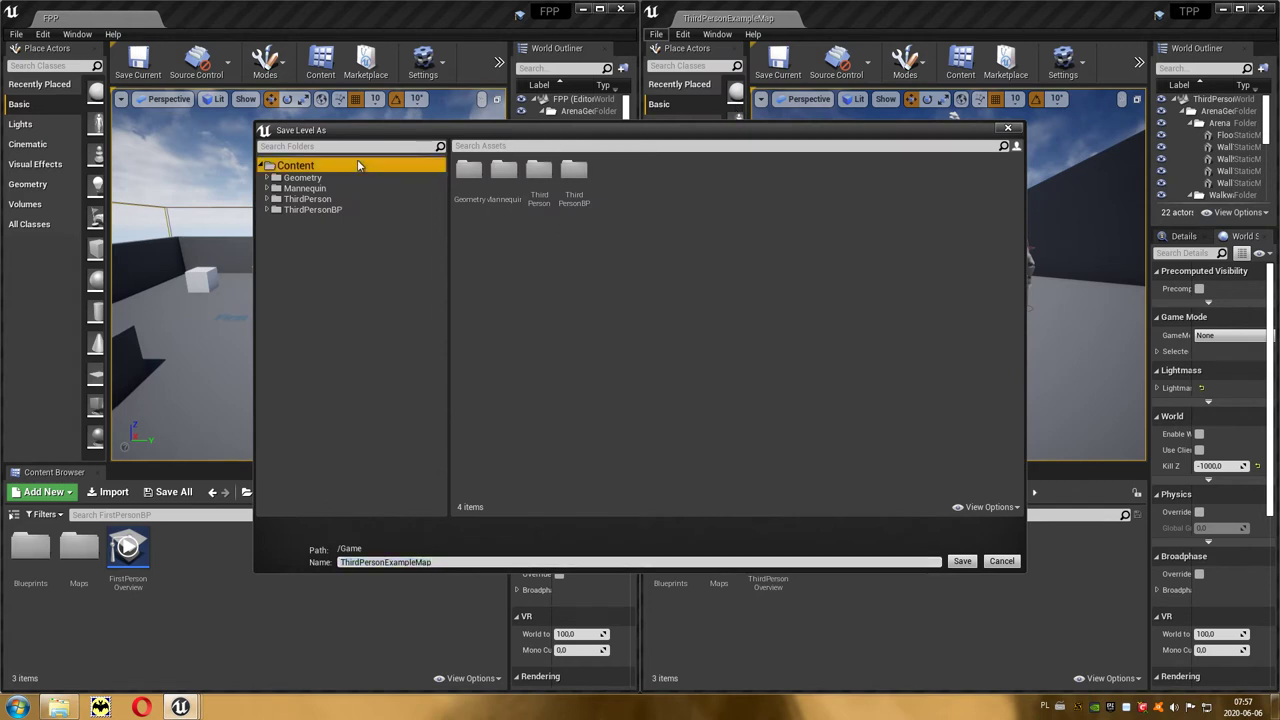
right_click(588, 289)
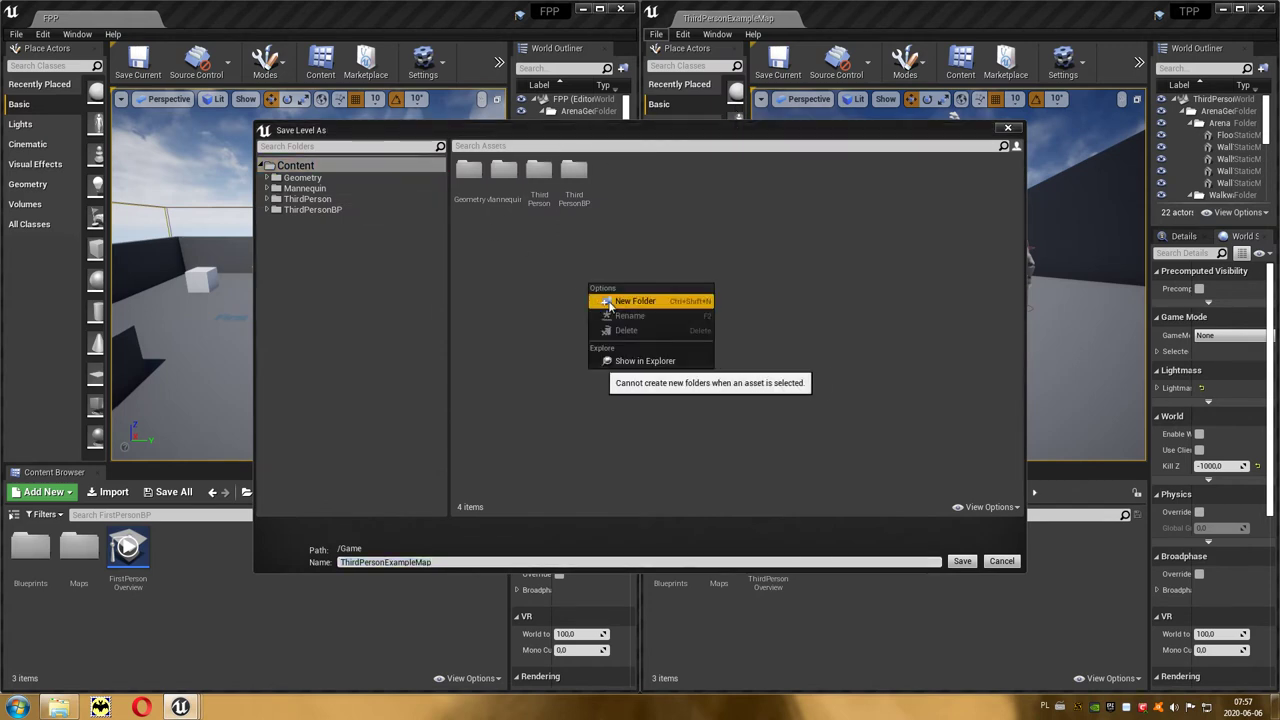
left_click(655, 302)
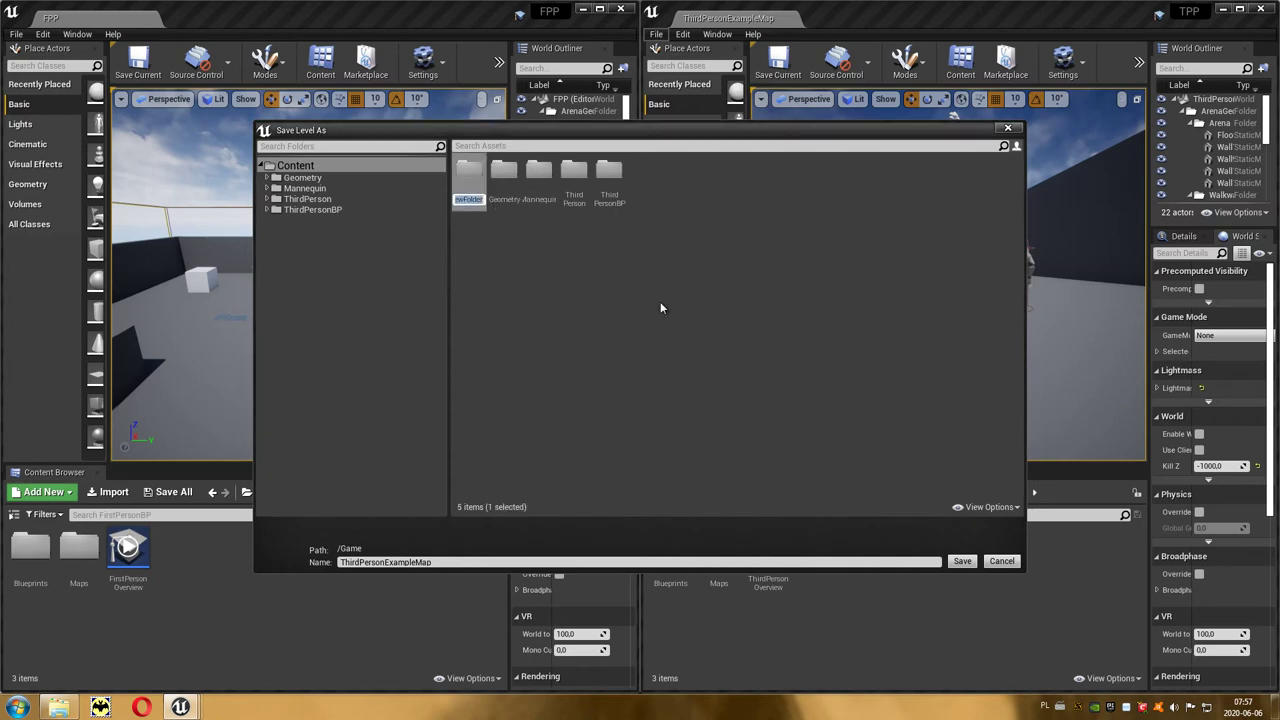
type("Maps")
key("Return")
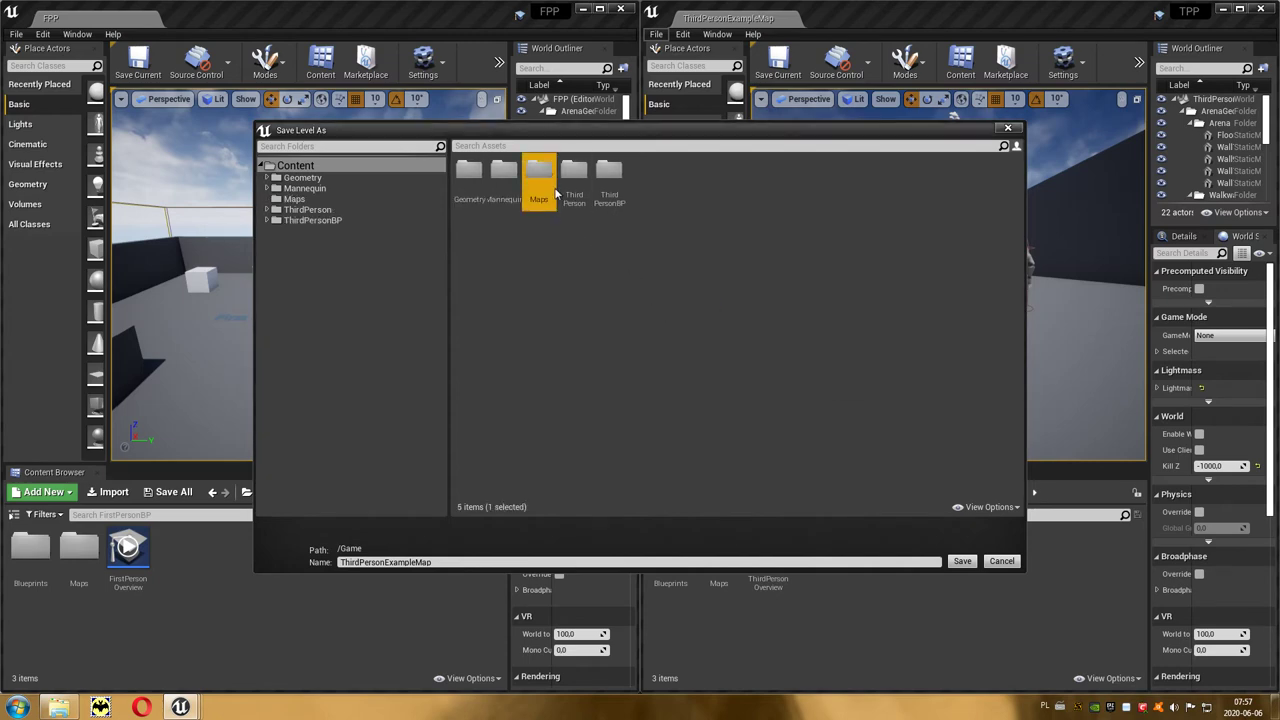
Save the third-person level as TPP inside the Maps folder.
double_click(545, 175)
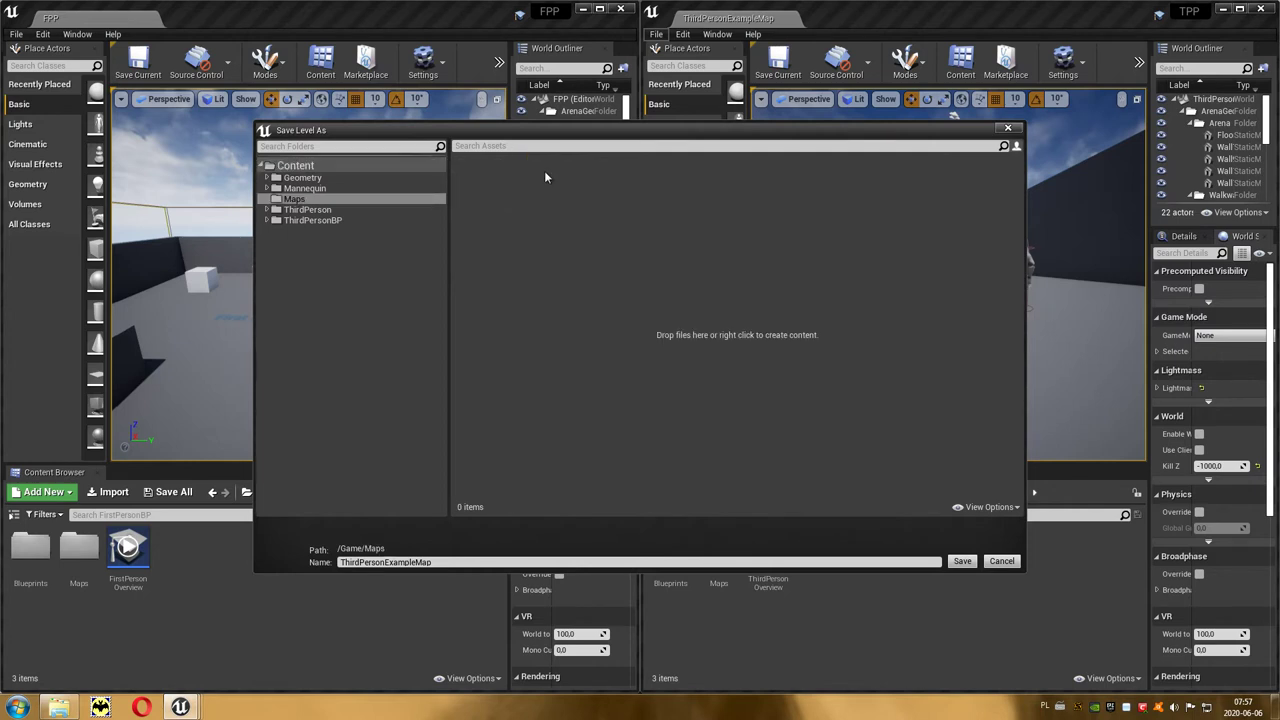
left_click_drag(432, 562, 336, 530)
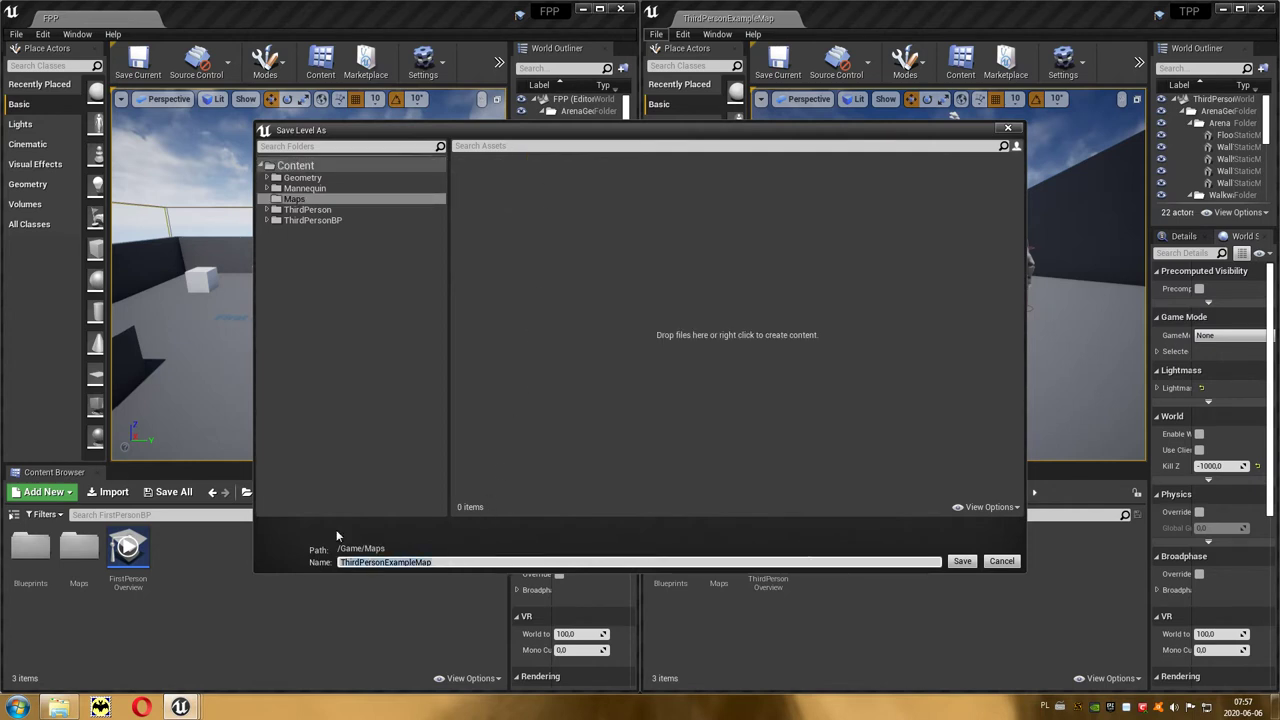
type("TPP")
left_click(961, 561)
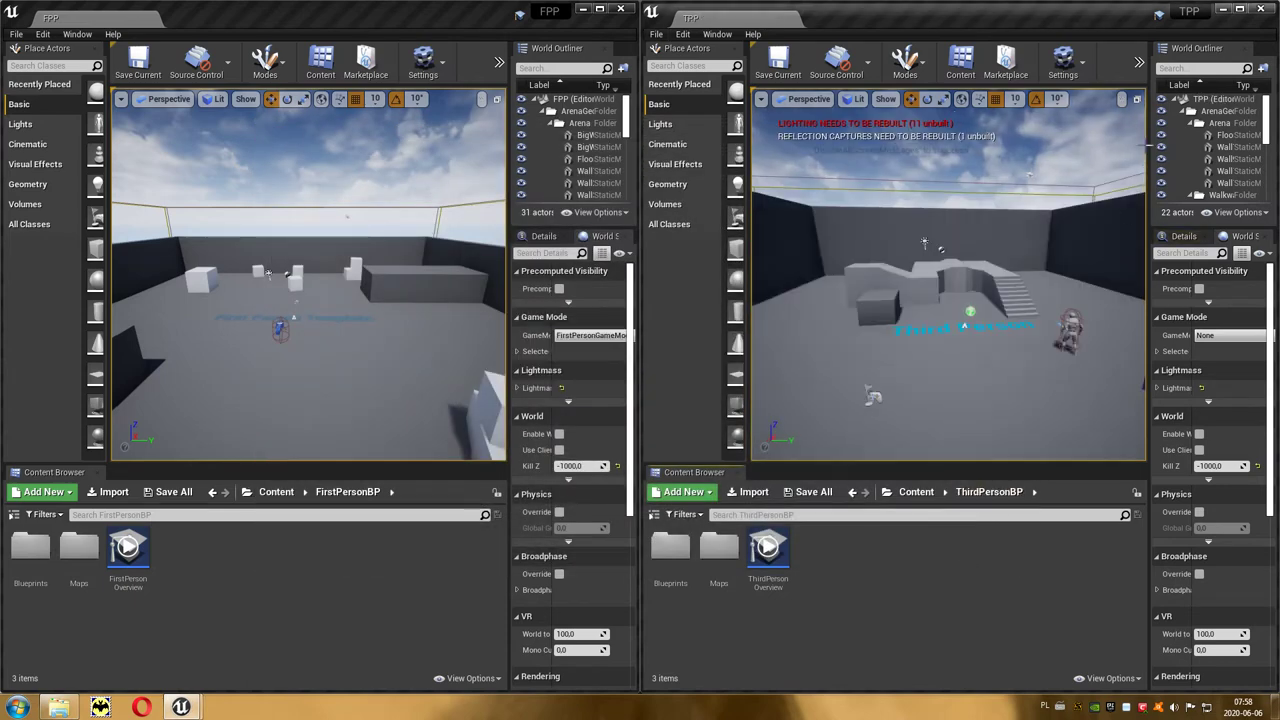
left_click(1138, 66)
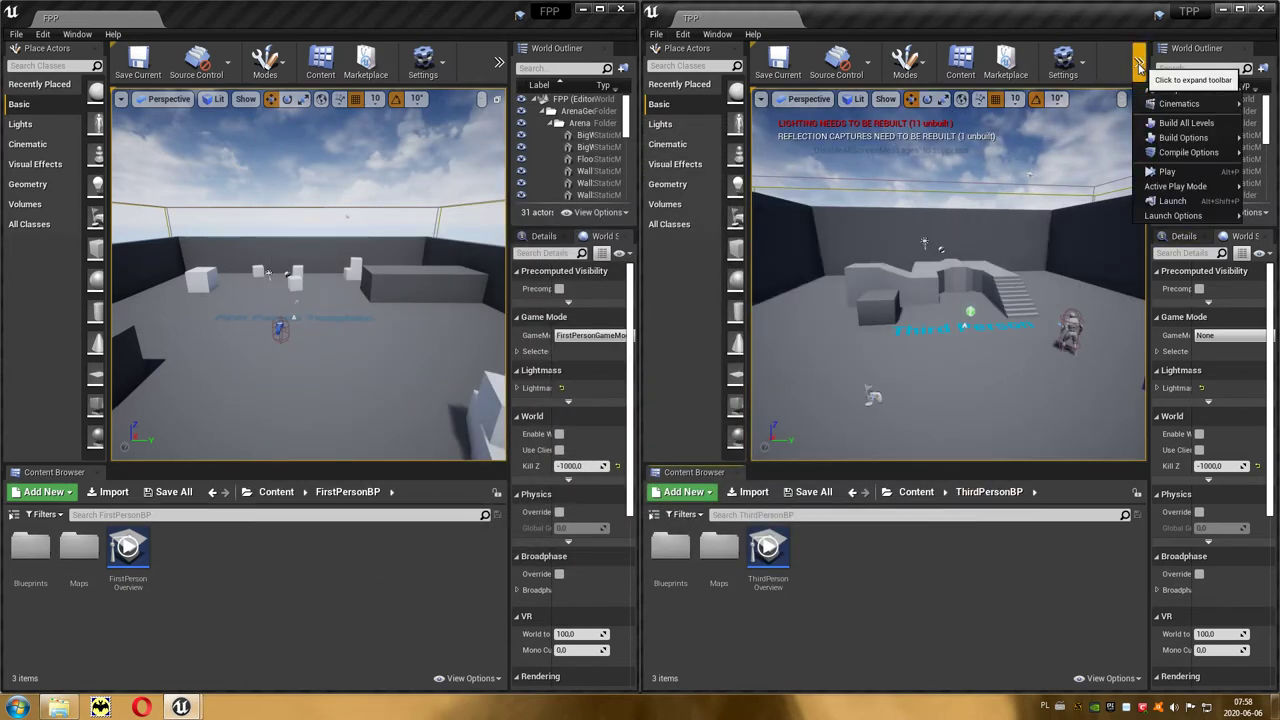
mouse_move(1166, 140)
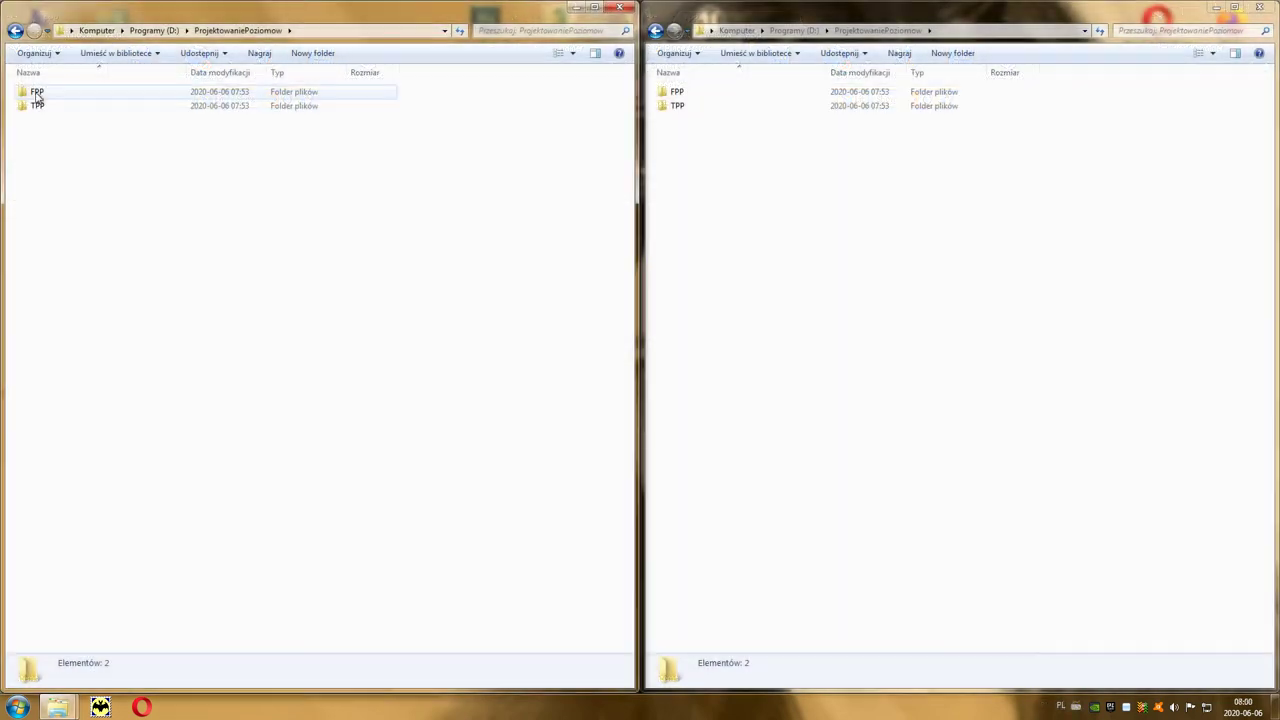
Open the FPP and TPP project folders side by side and select TPP's Content.
left_click(46, 95)
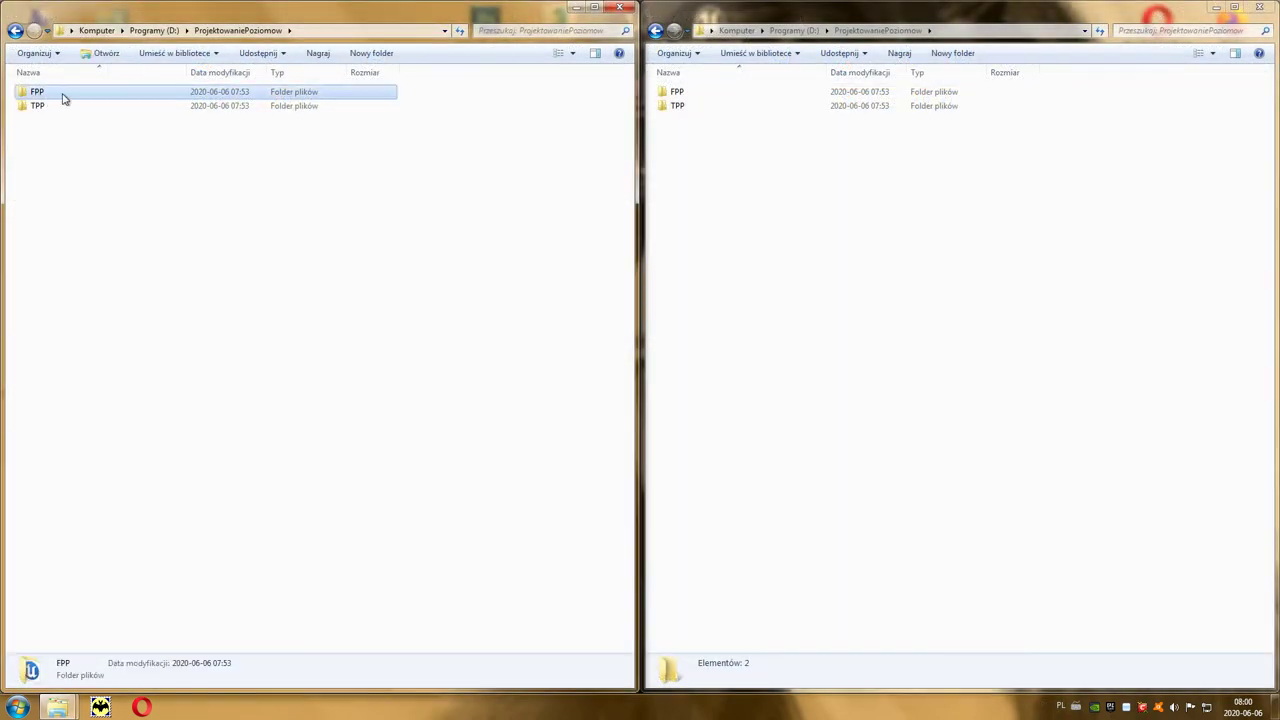
double_click(63, 98)
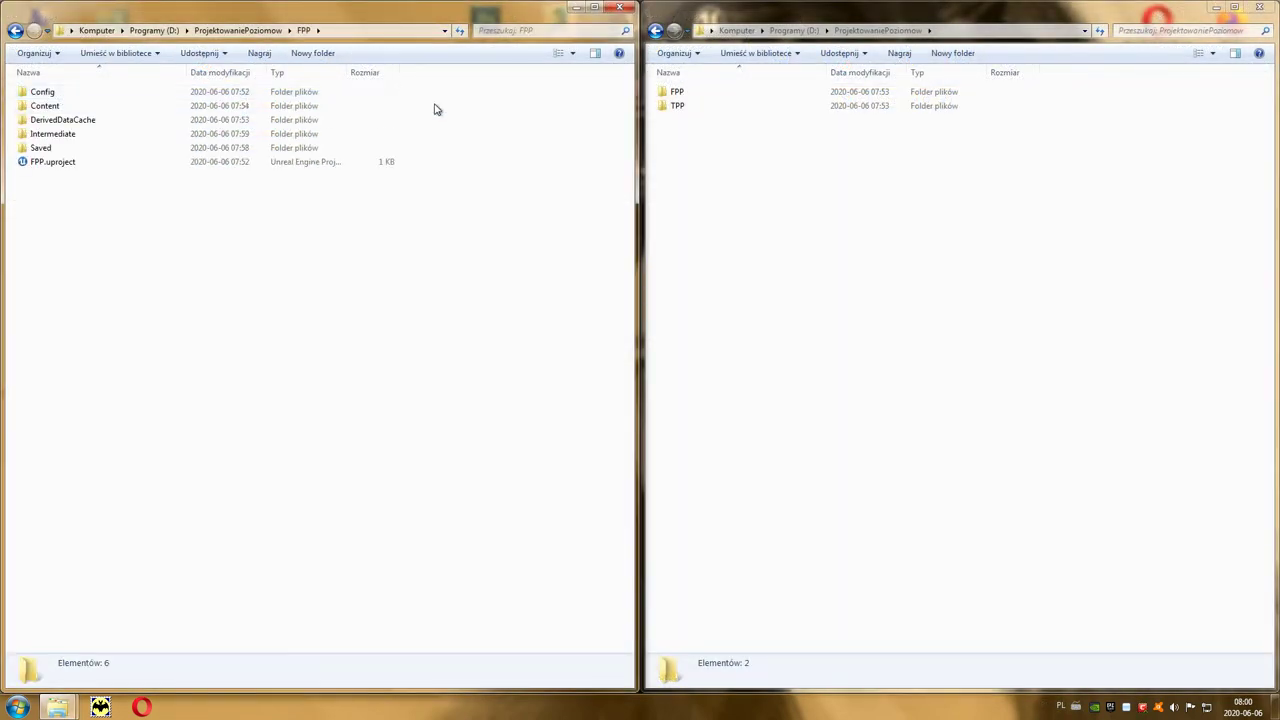
left_click(674, 108)
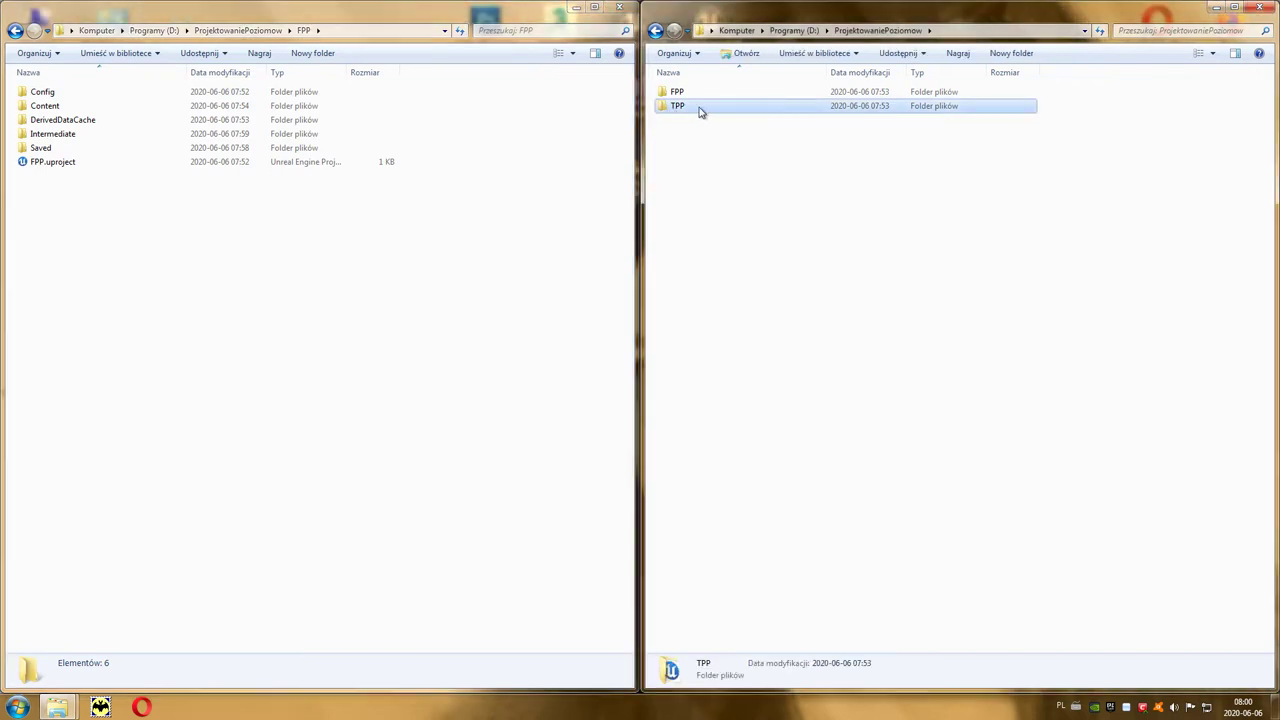
double_click(701, 112)
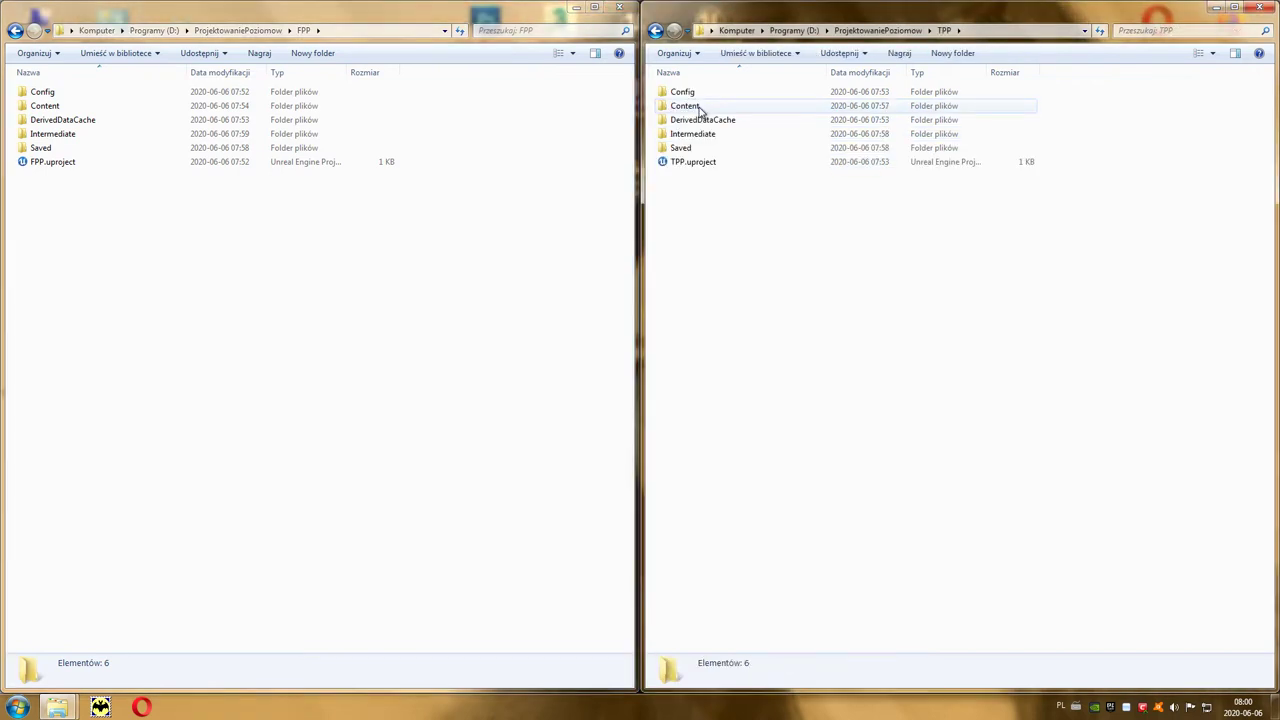
left_click(701, 111)
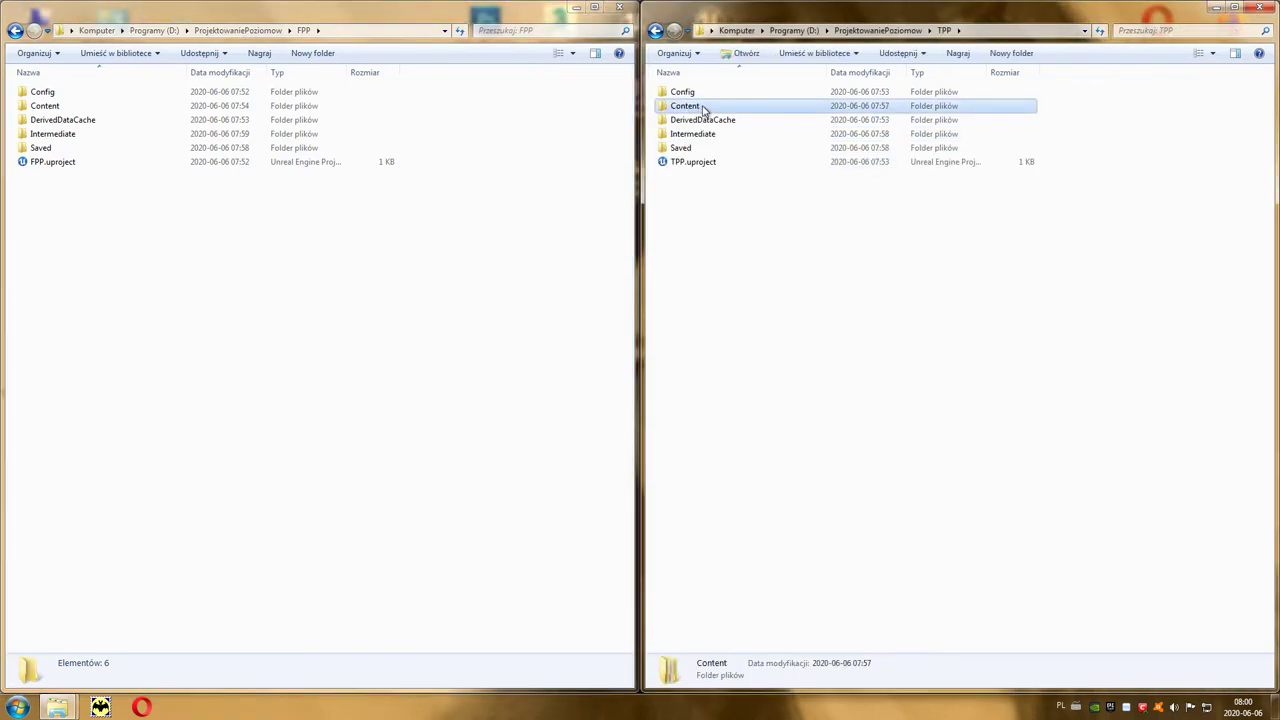
Drag TPP's Content into FPP, merging all folders and replacing duplicate files.
left_click_drag(711, 107, 287, 267)
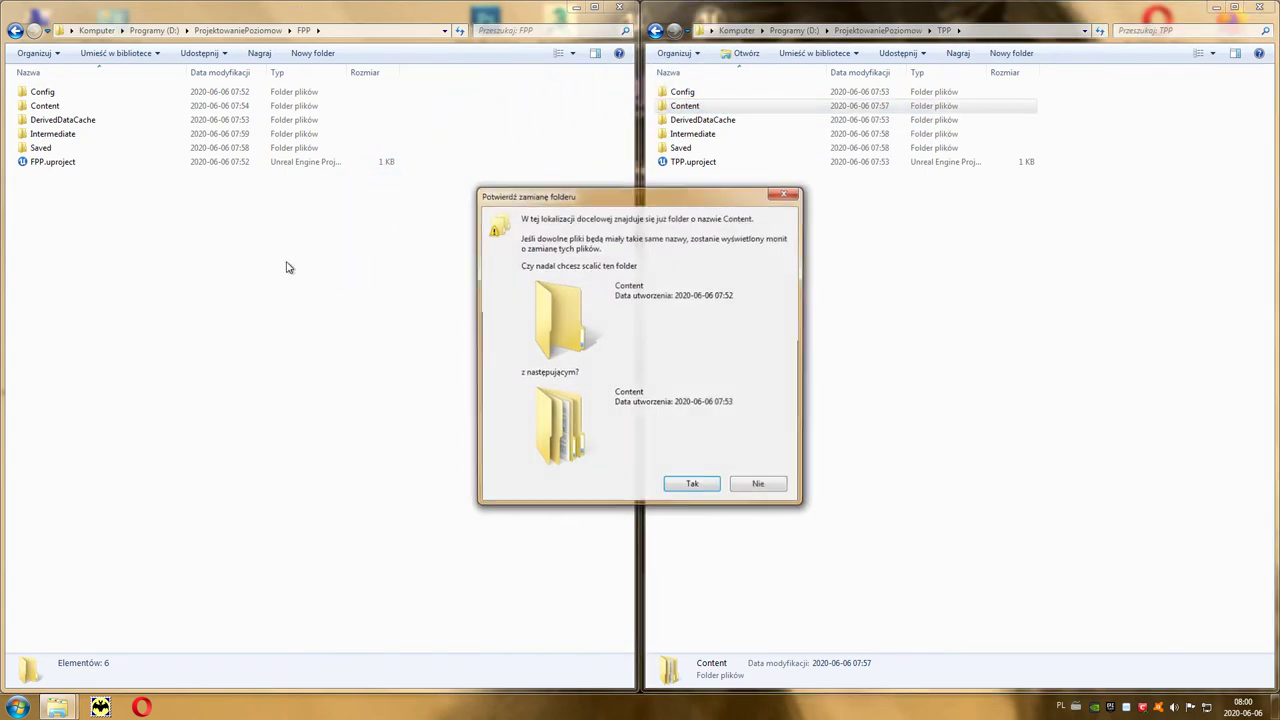
left_click(707, 490)
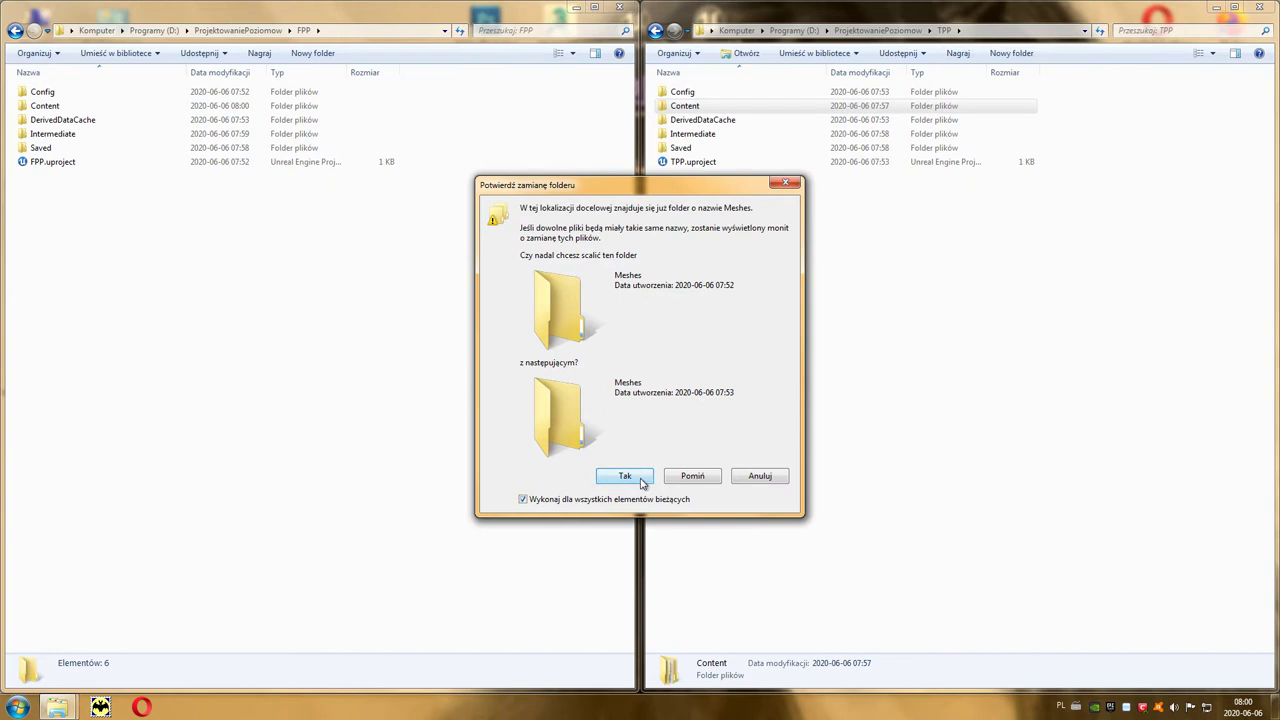
left_click(642, 483)
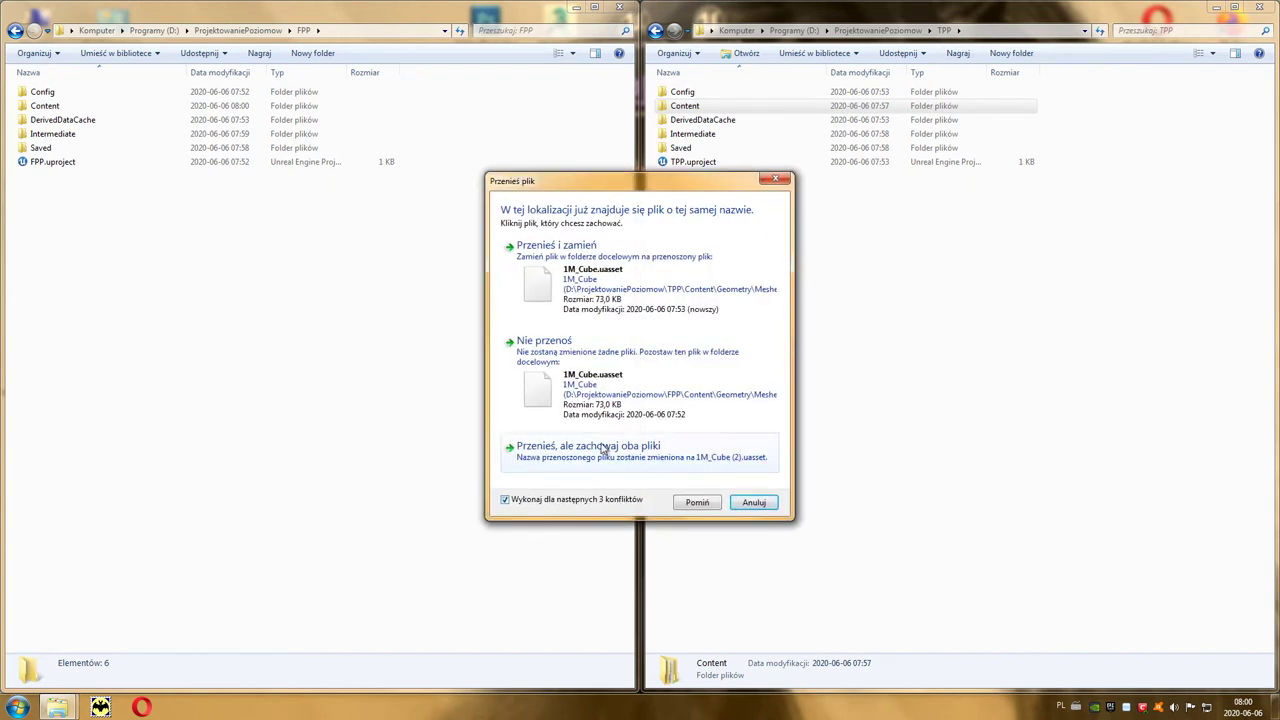
left_click(616, 291)
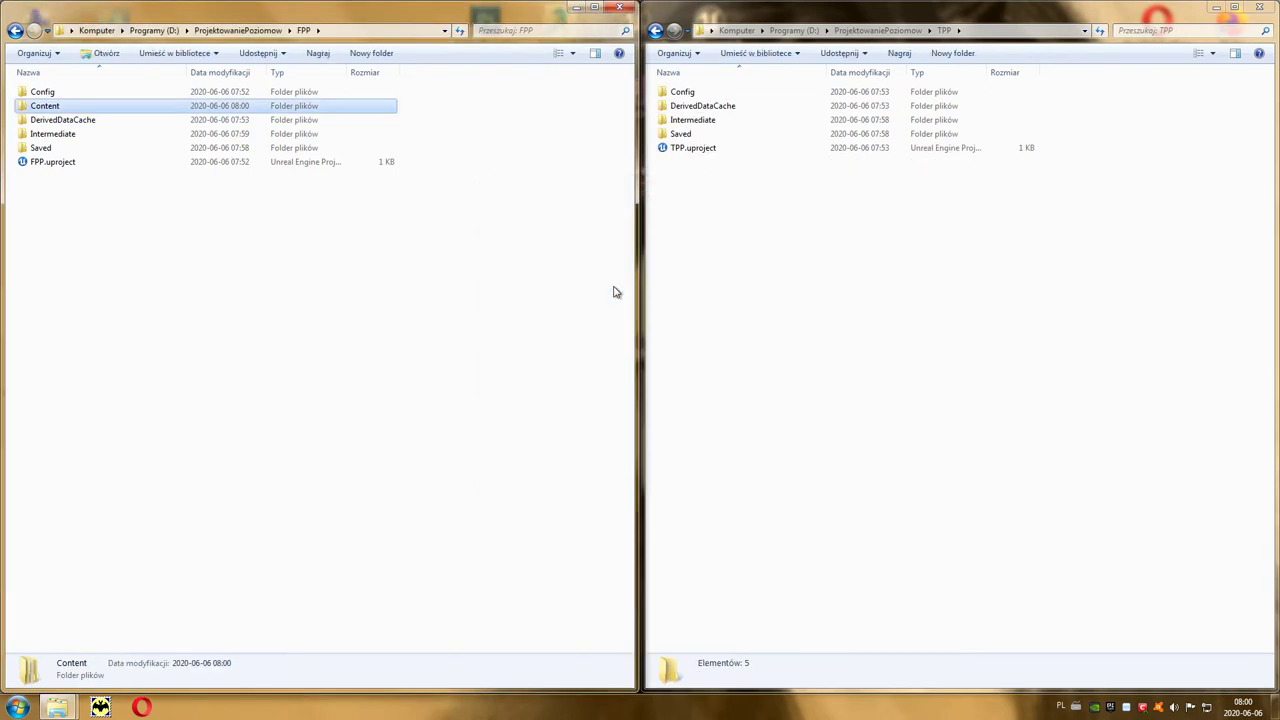
Delete the TPP project folder, then launch FPP.uproject and maximize the editor.
left_click(895, 30)
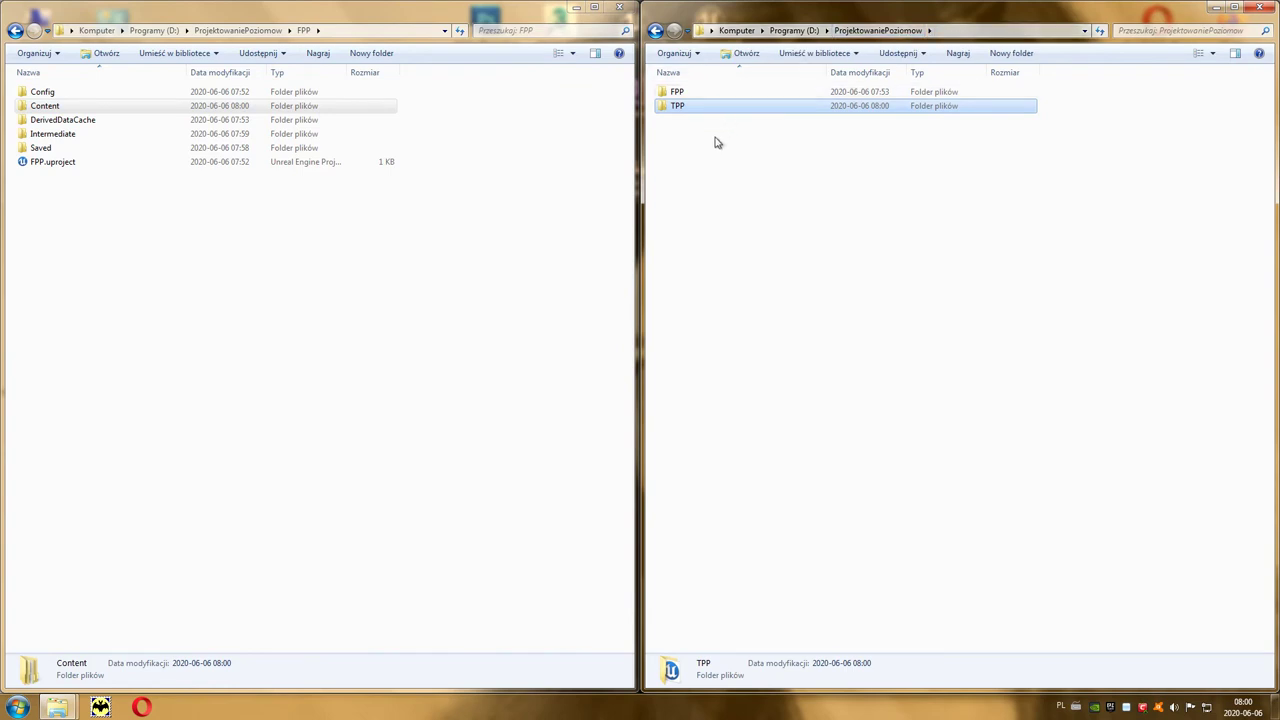
key("Delete")
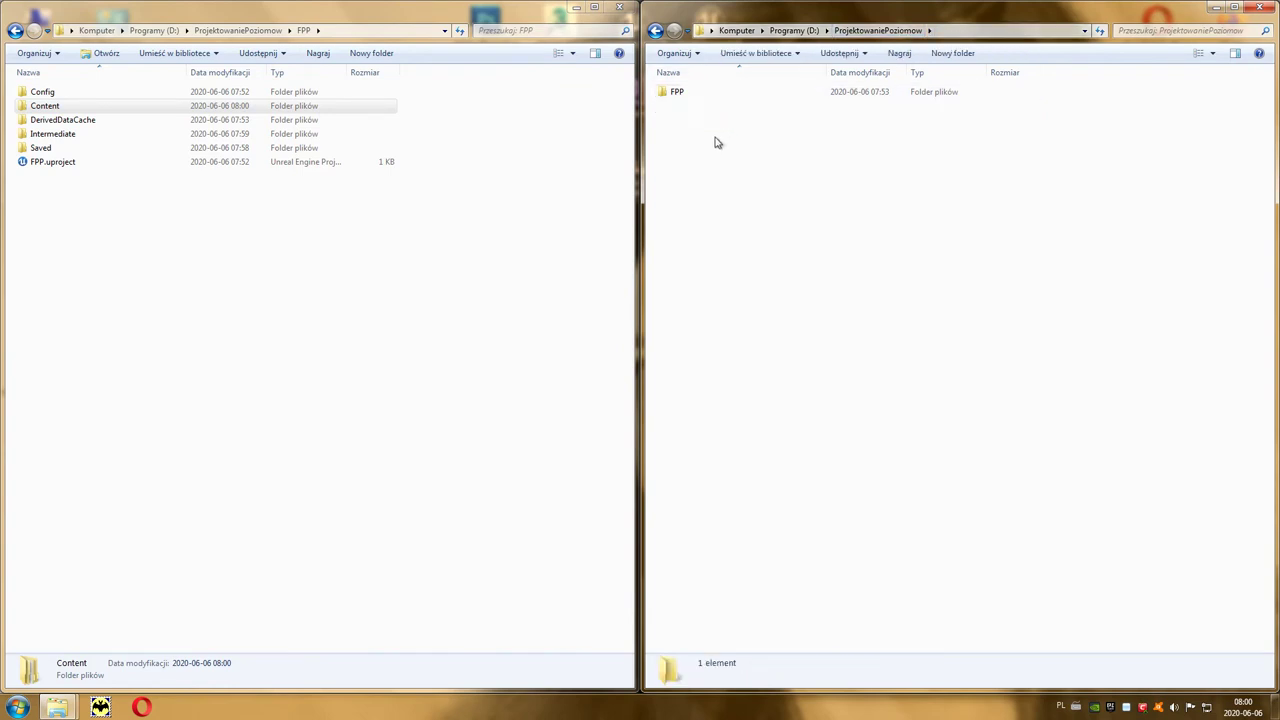
left_click(66, 168)
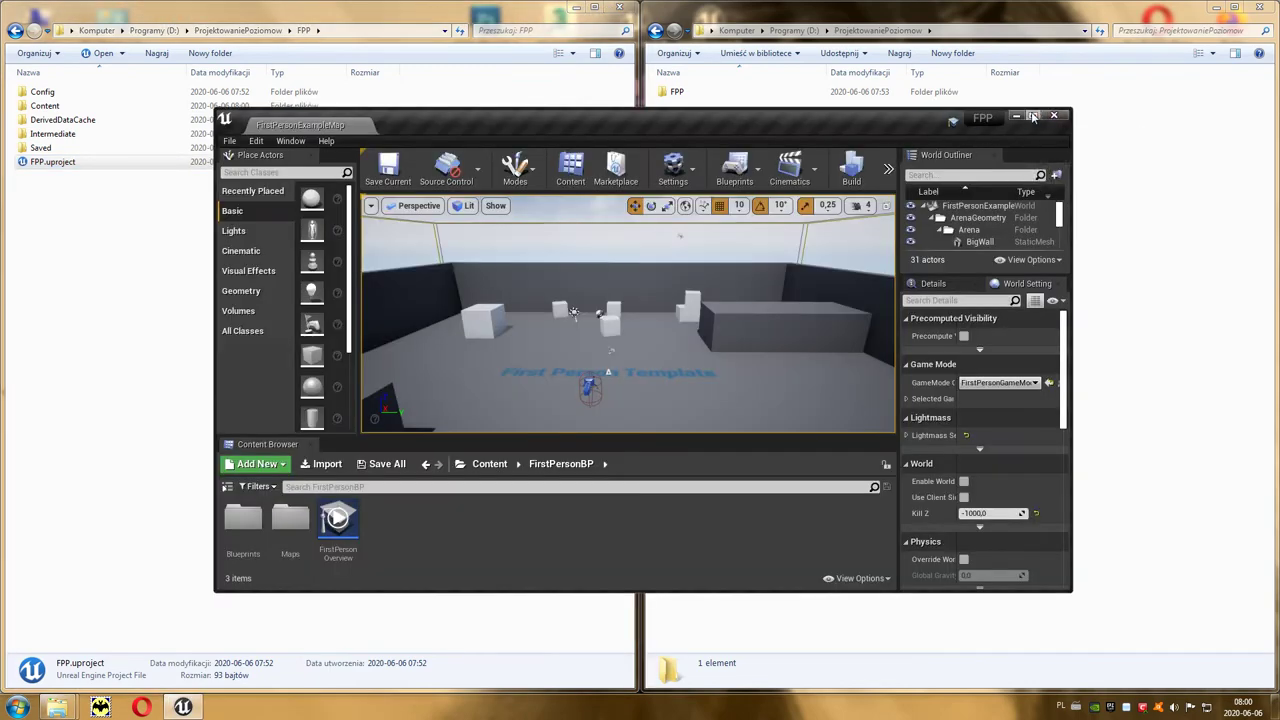
left_click(1034, 117)
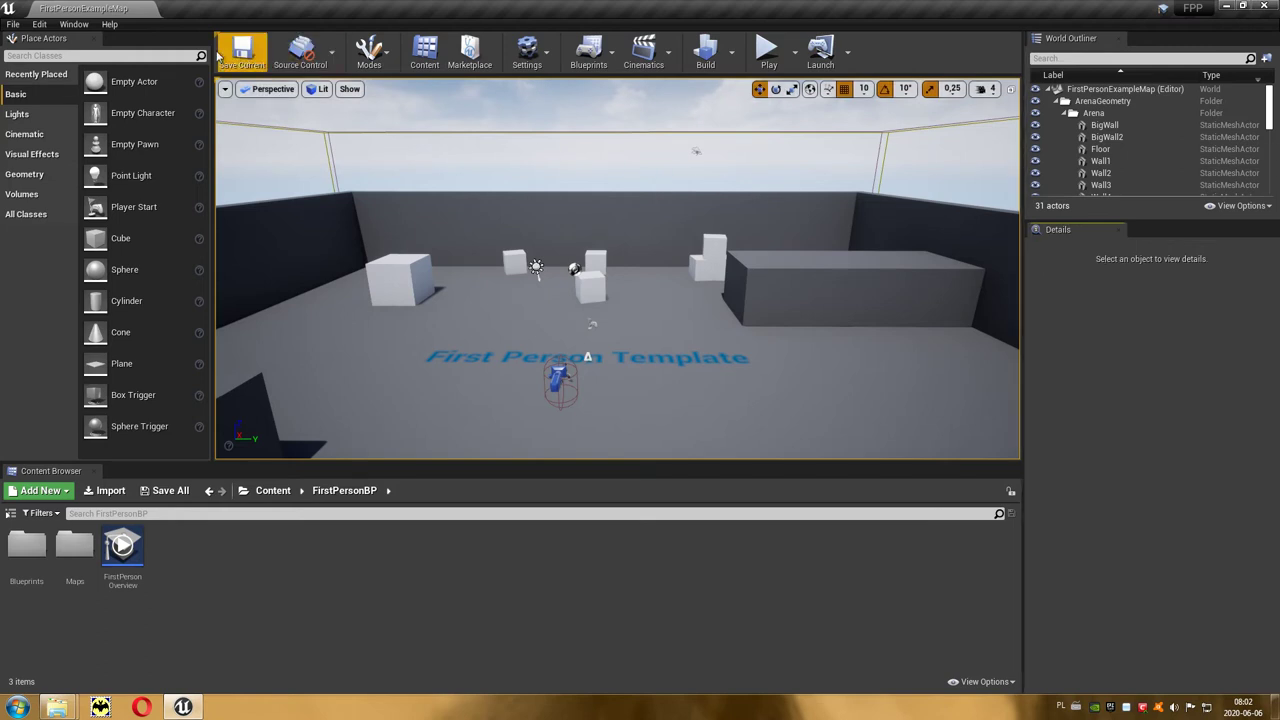
Show World Settings from the Window menu and return to the top-level Content folder.
left_click(66, 31)
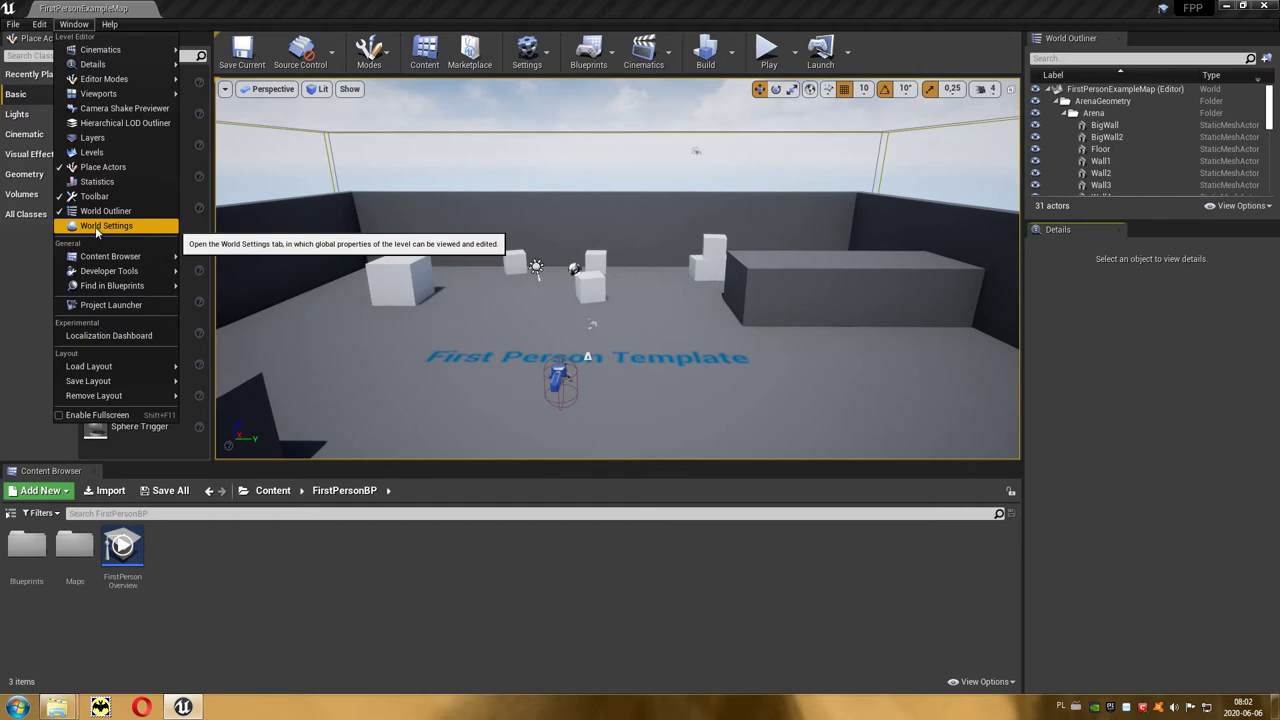
left_click(95, 226)
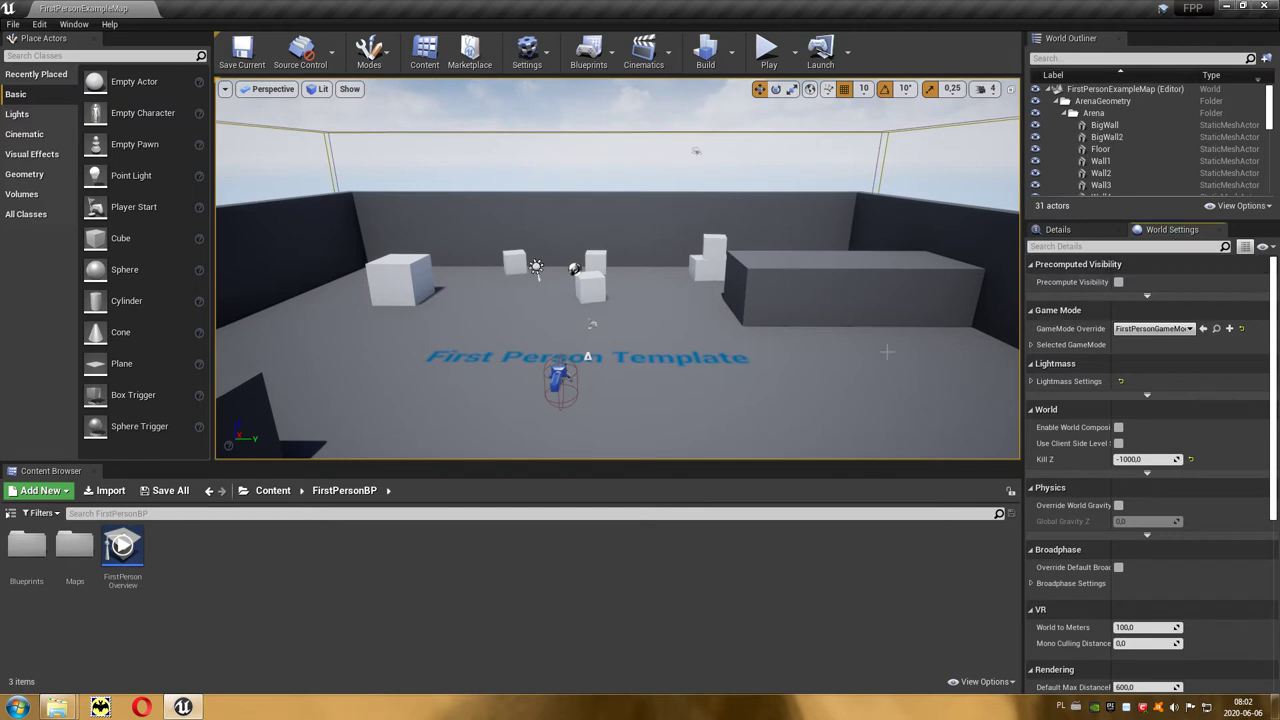
left_click(268, 491)
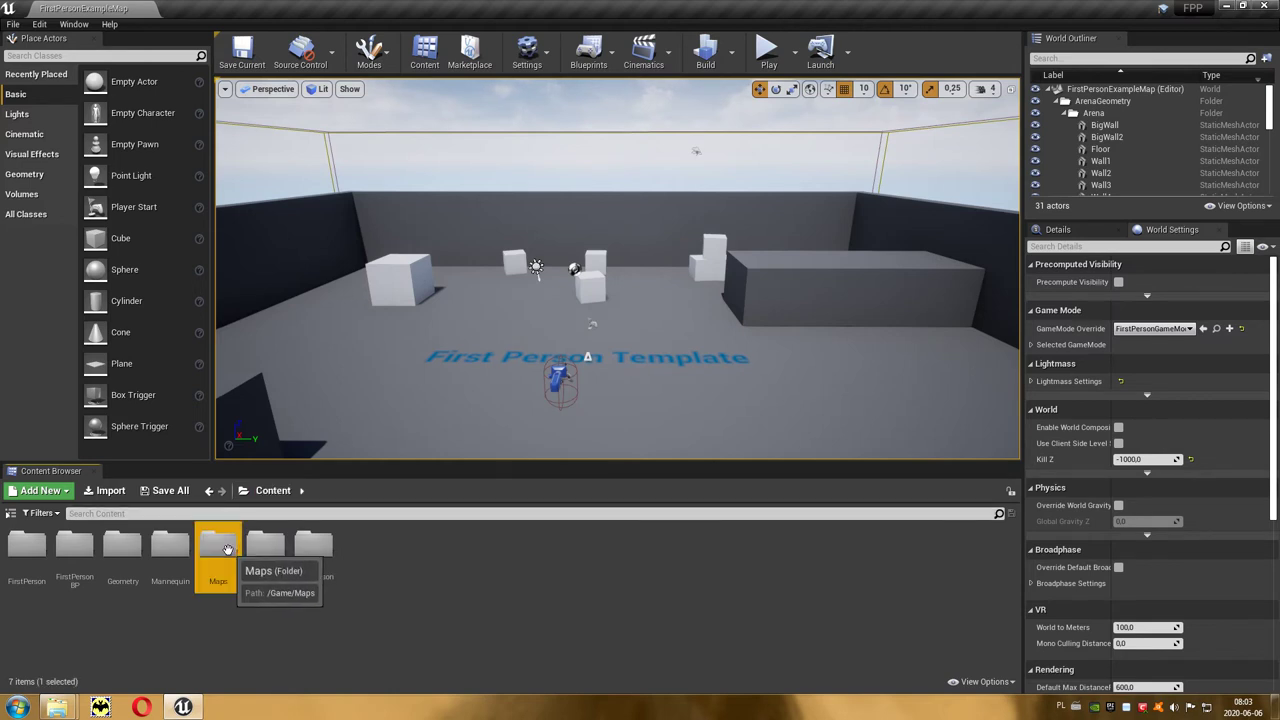
Open the FPP map from Content/Maps, test-play it, then stop and select the TPP map.
double_click(216, 545)
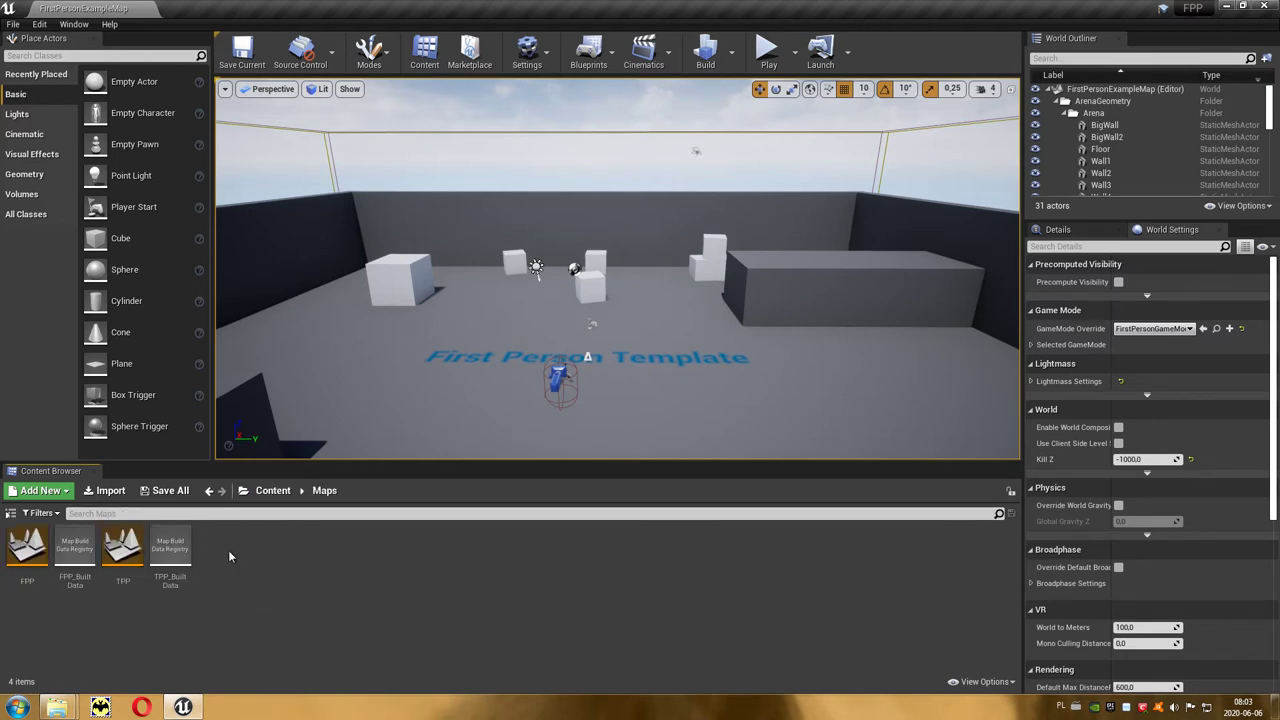
left_click(31, 577)
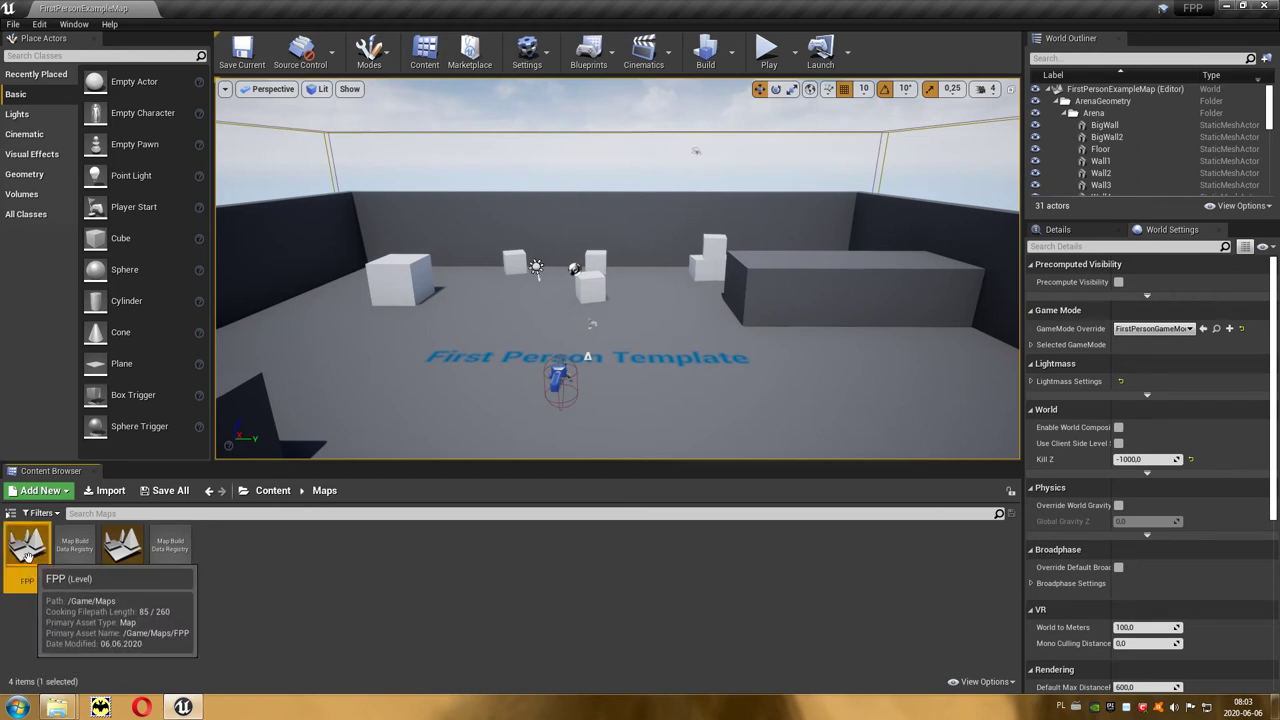
double_click(27, 553)
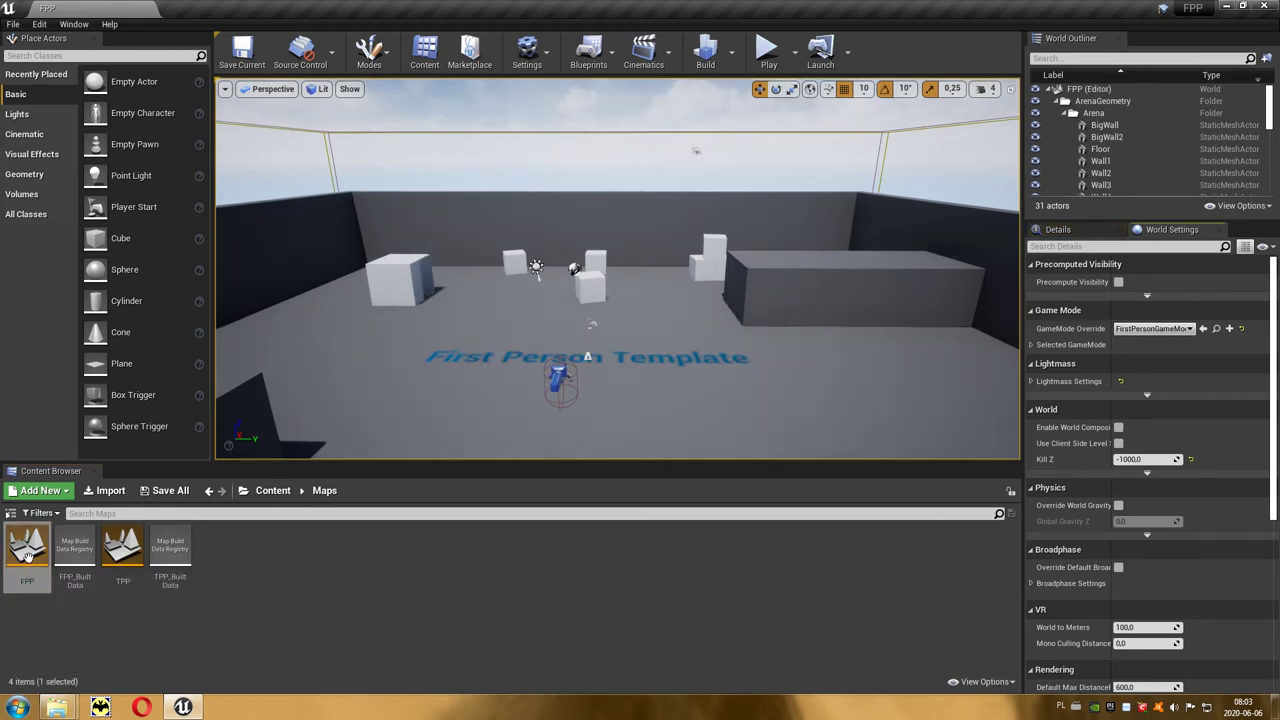
left_click(768, 58)
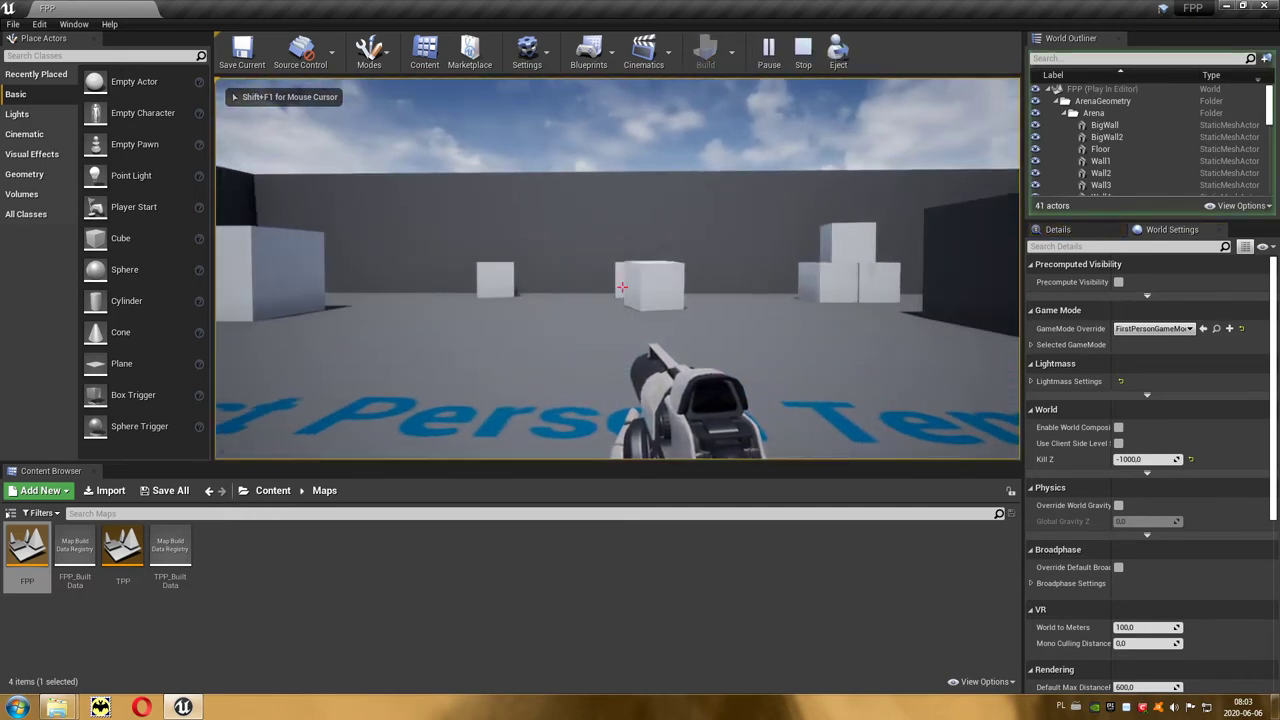
key("Escape")
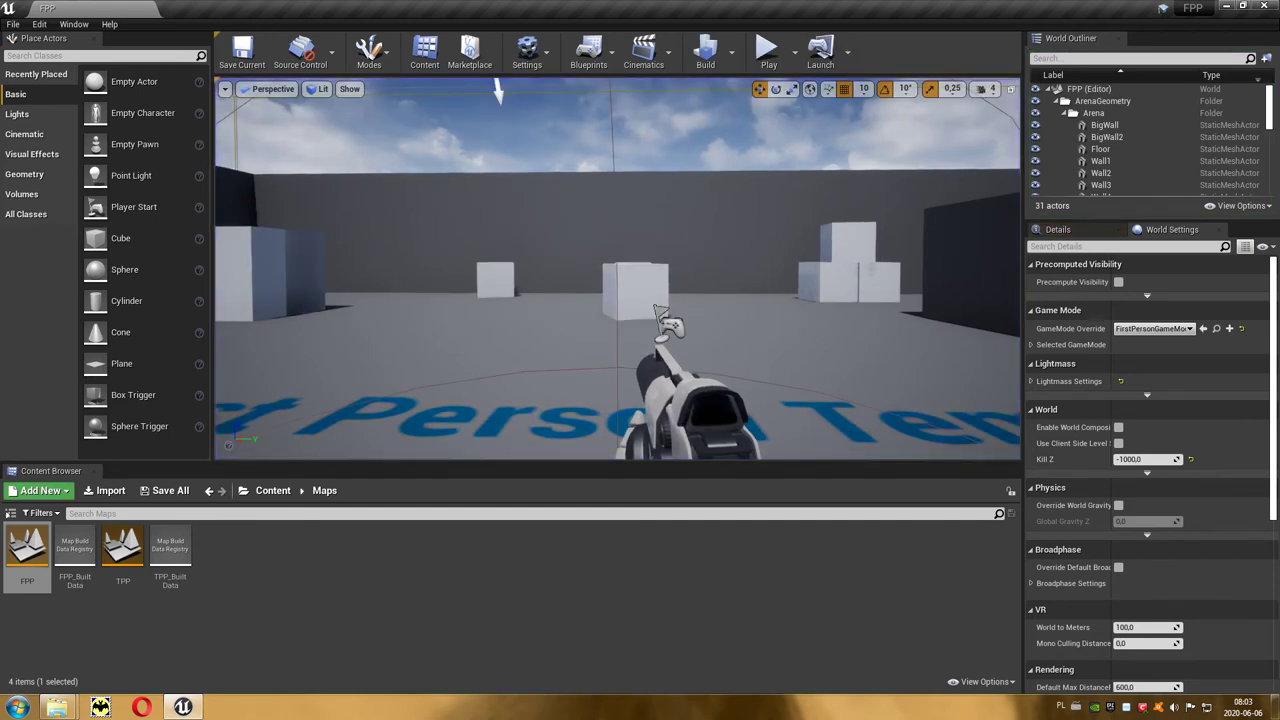
left_click(120, 540)
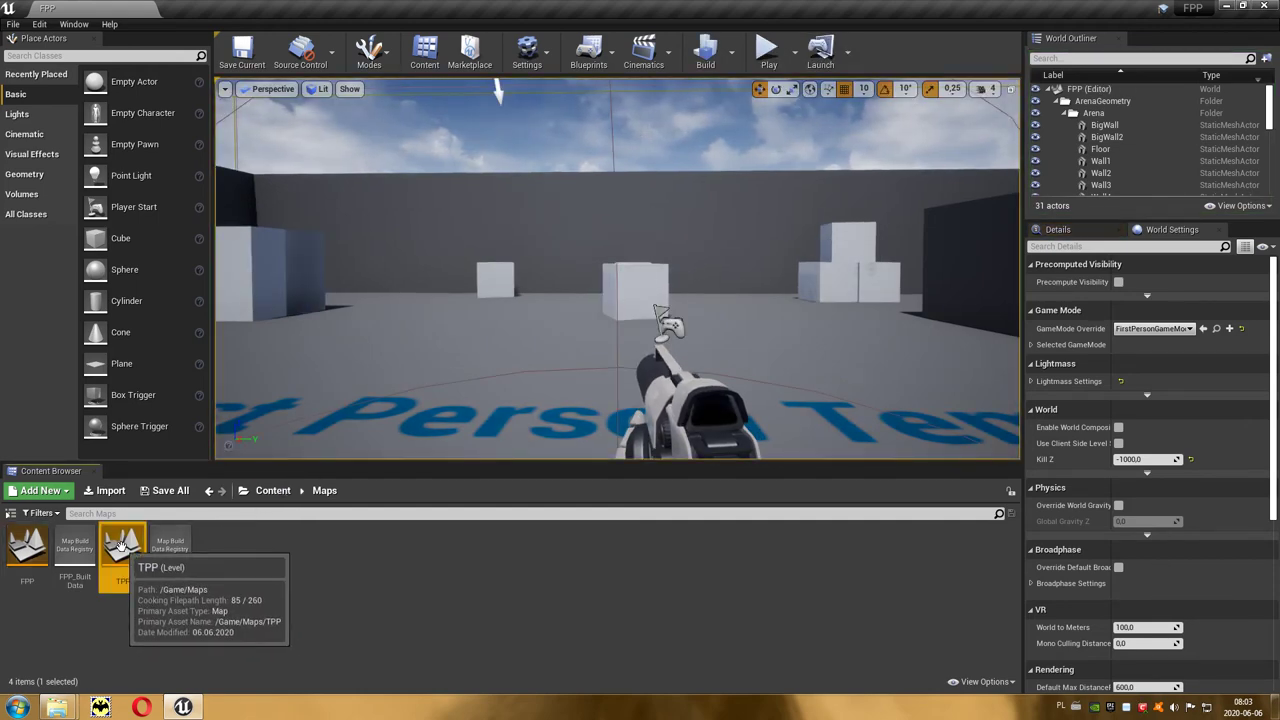
Open the TPP map and briefly test-play it, running the mannequin toward the stairs.
double_click(121, 545)
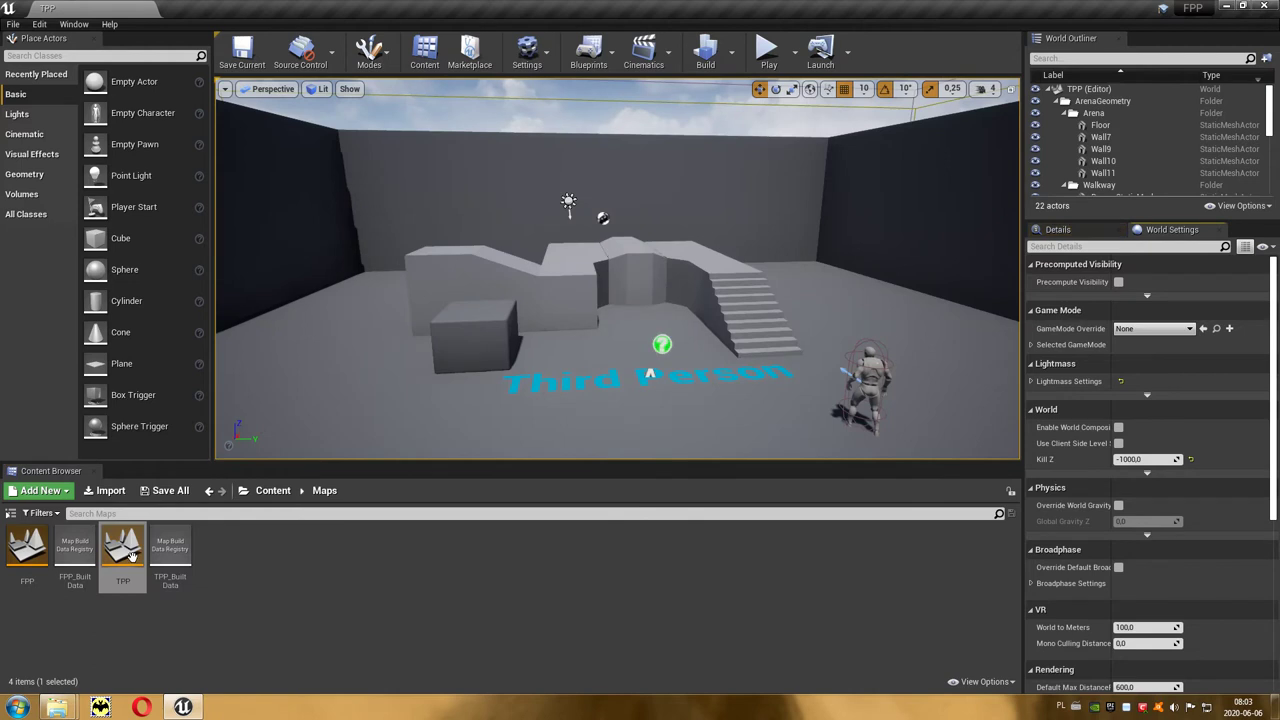
left_click(768, 47)
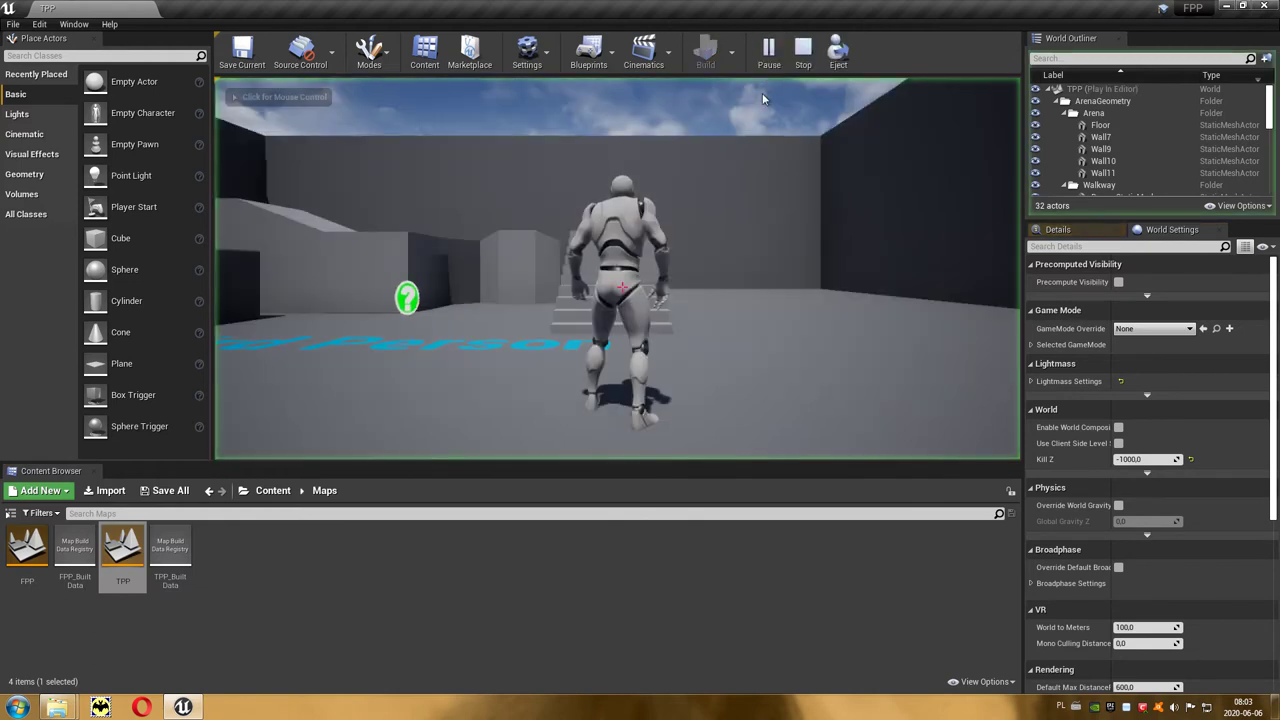
key("w")
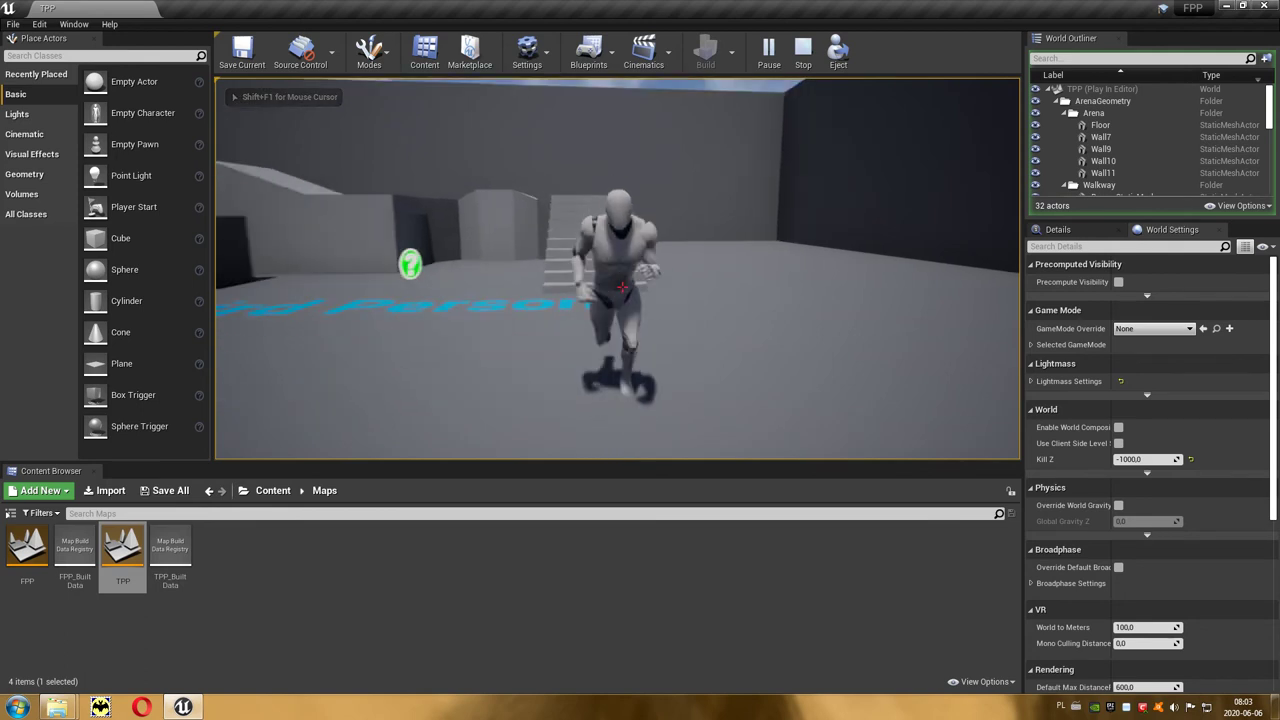
key("Escape")
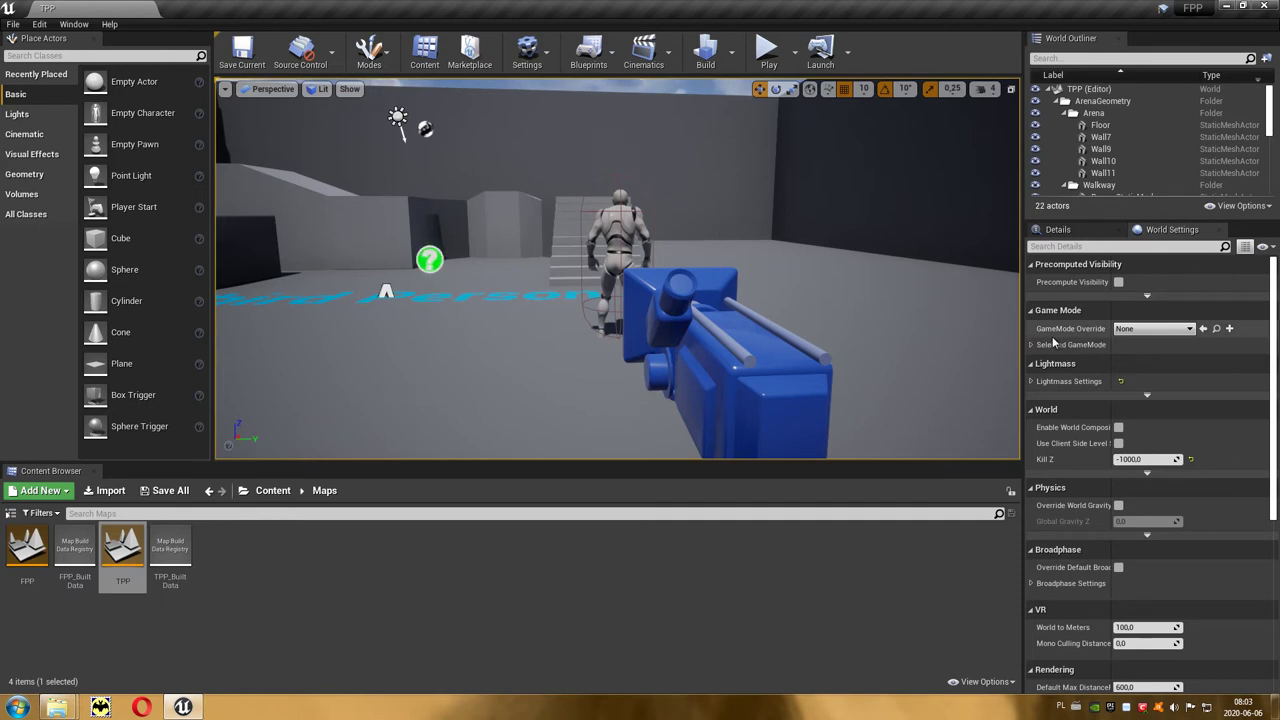
Set the TPP GameMode Override to ThirdPersonGameMode and test-play it around the arena.
left_click(1161, 333)
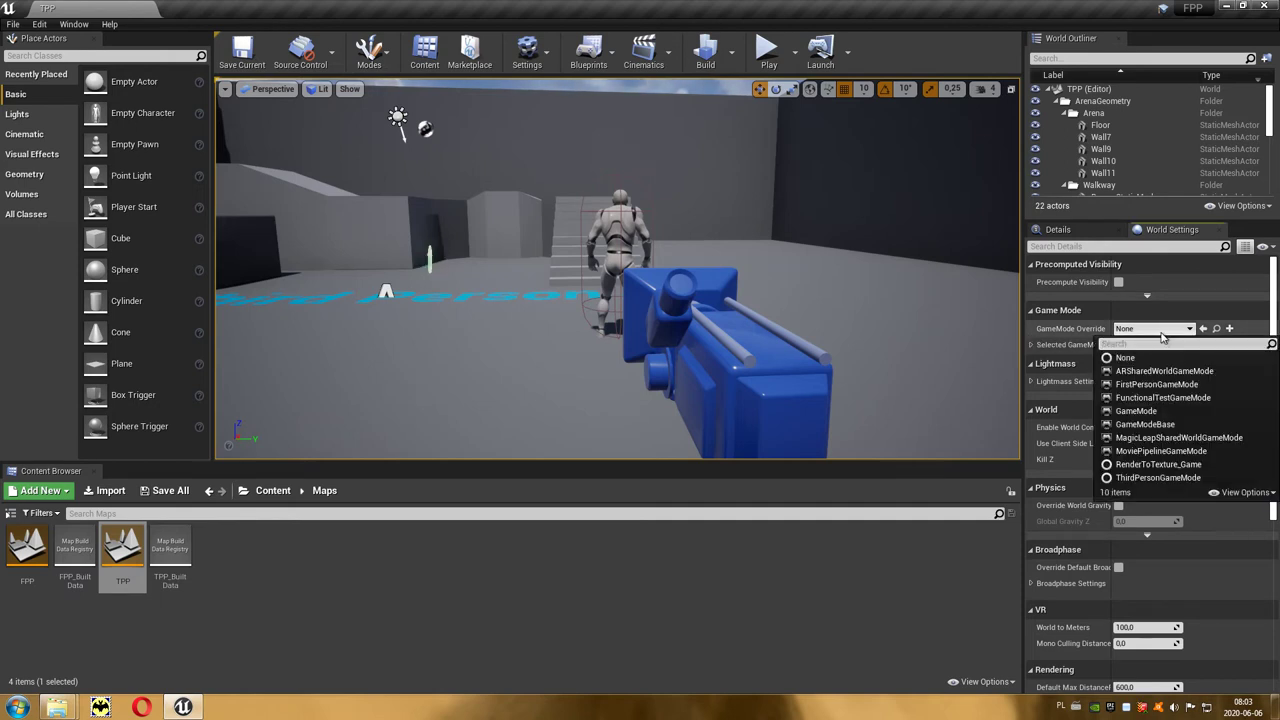
left_click(1174, 479)
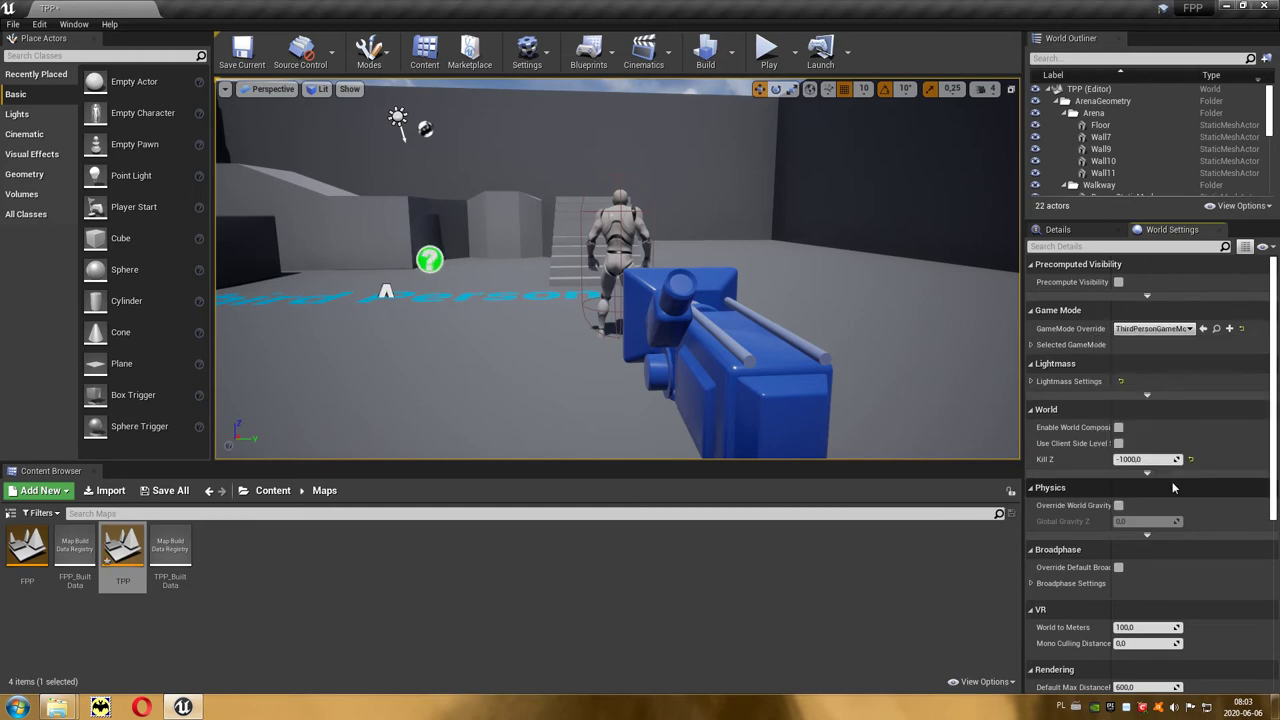
left_click(767, 52)
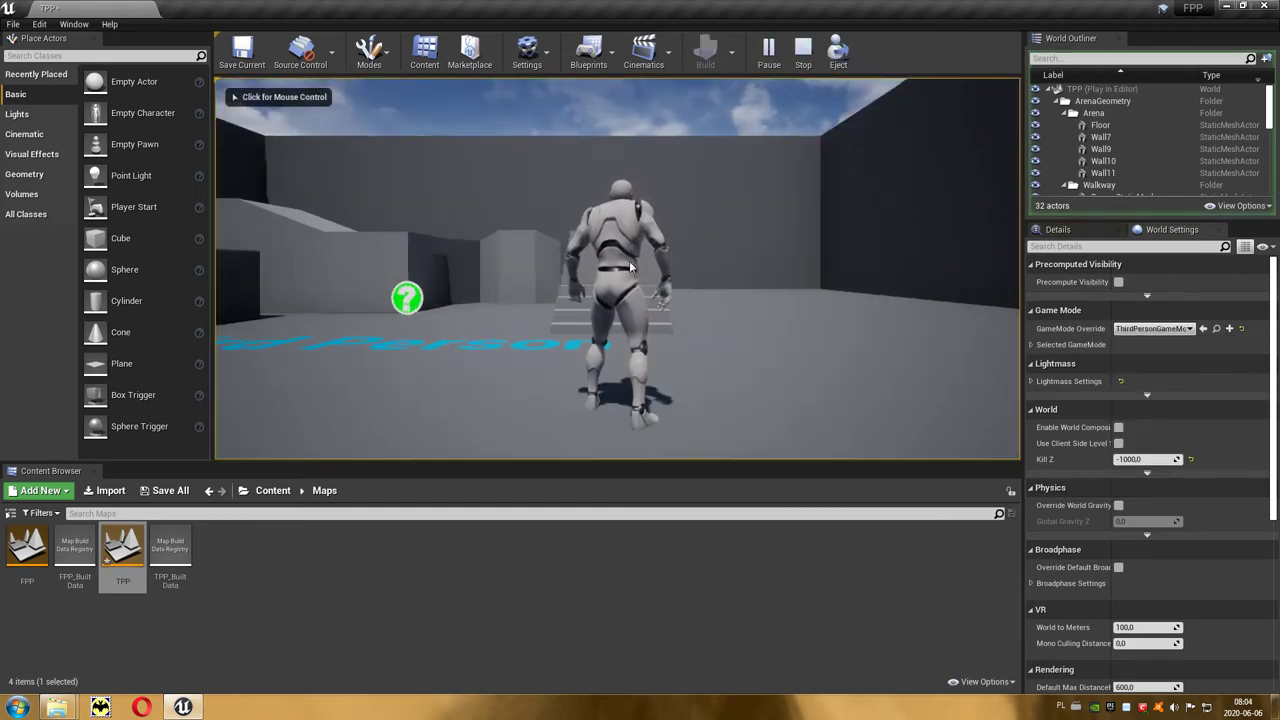
left_click(645, 288)
key("w")
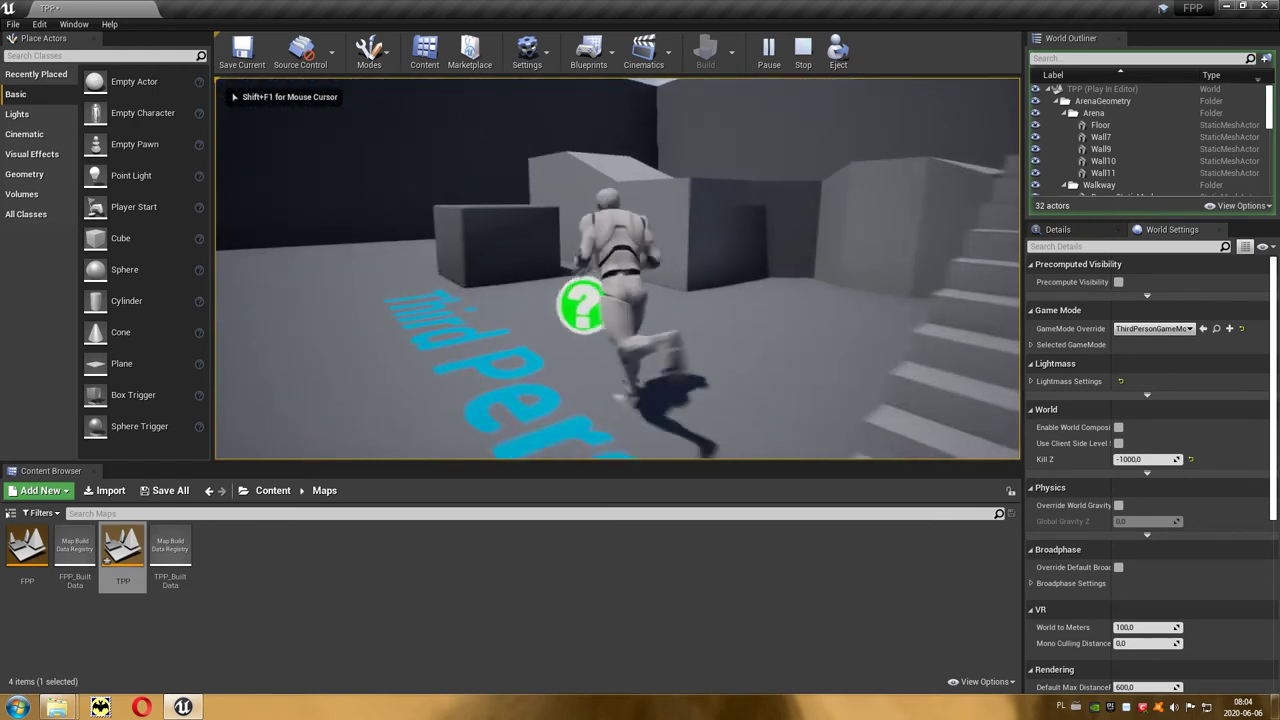
key("Escape")
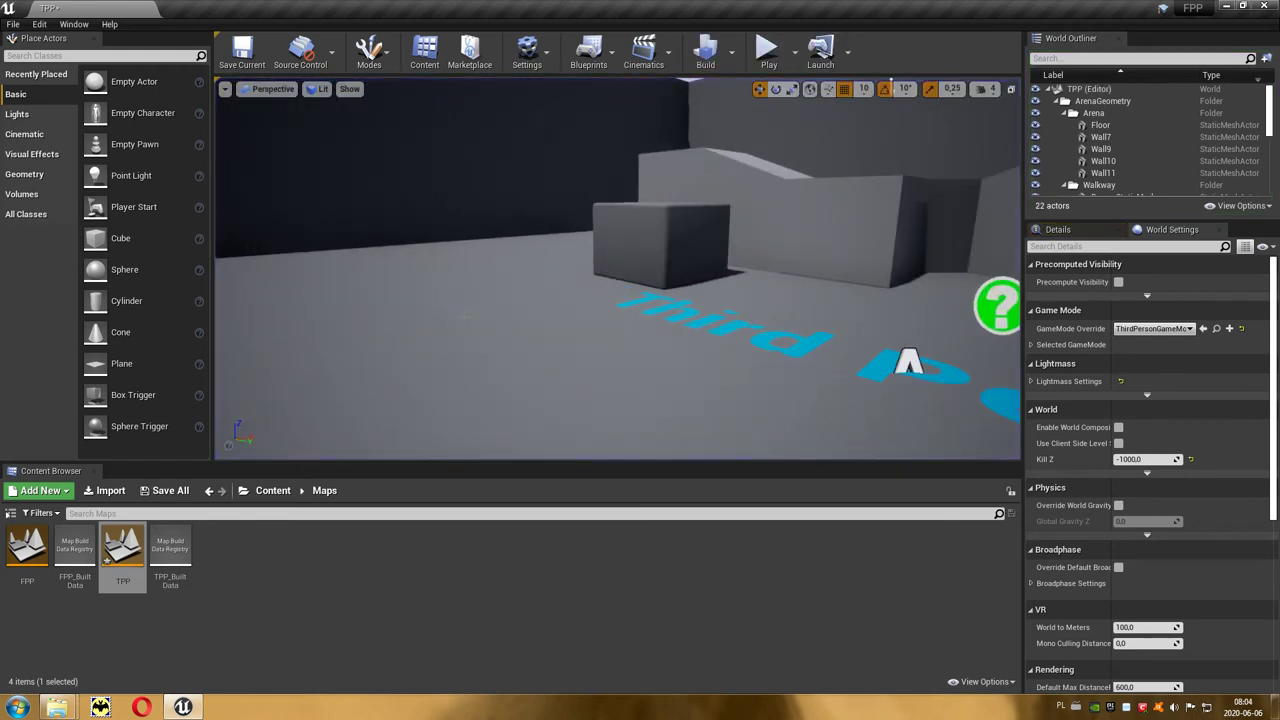
Reopen the FPP map, answer the TPP save prompt, and briefly test-play FPP.
double_click(35, 548)
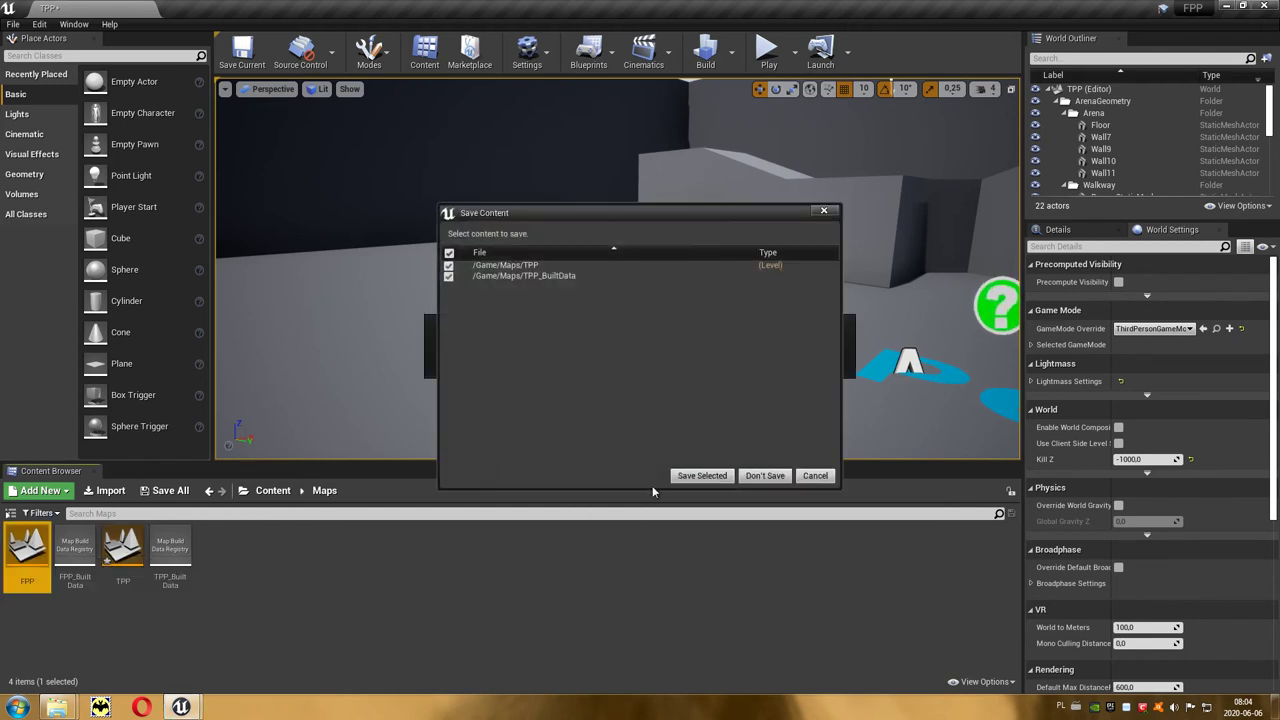
left_click(699, 476)
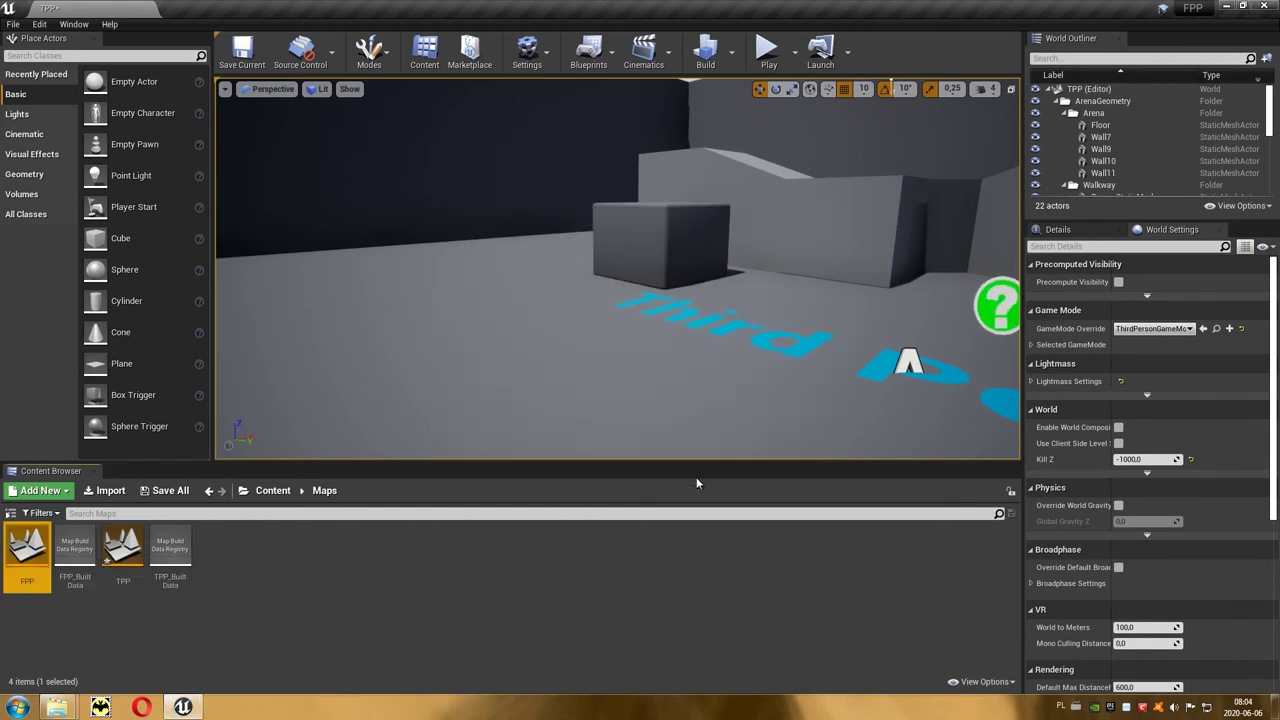
left_click(765, 60)
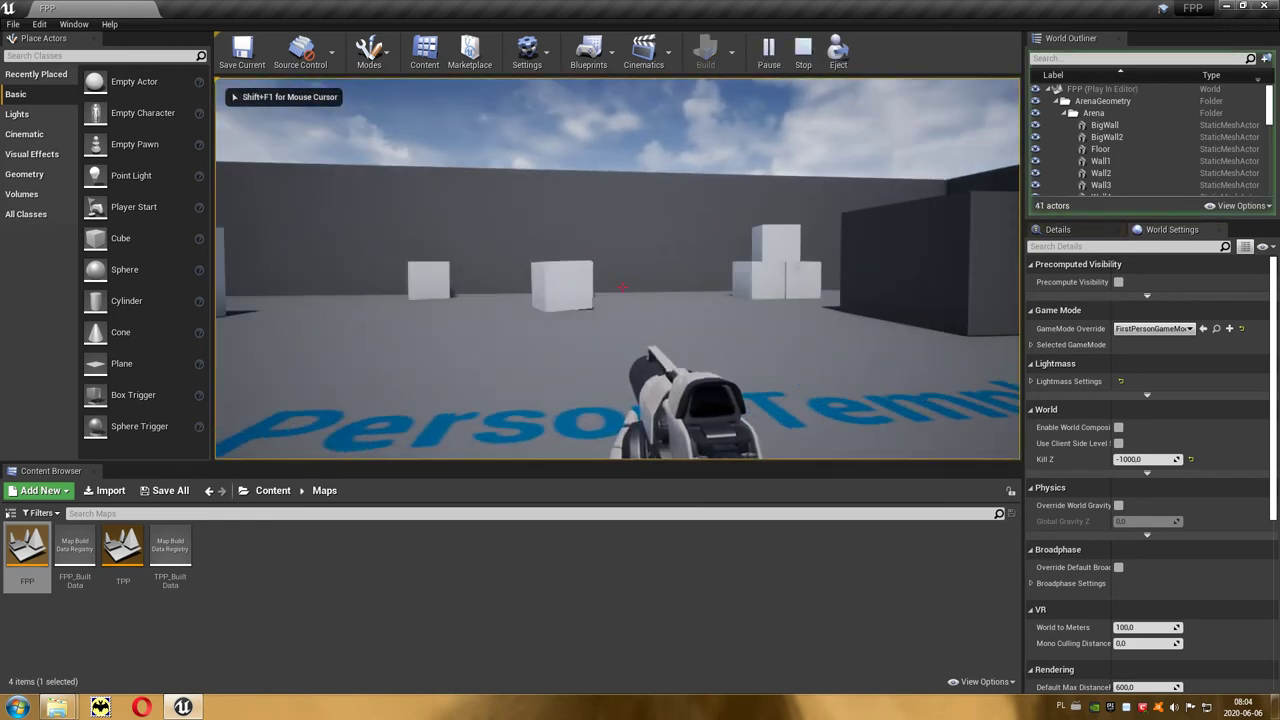
key("Escape")
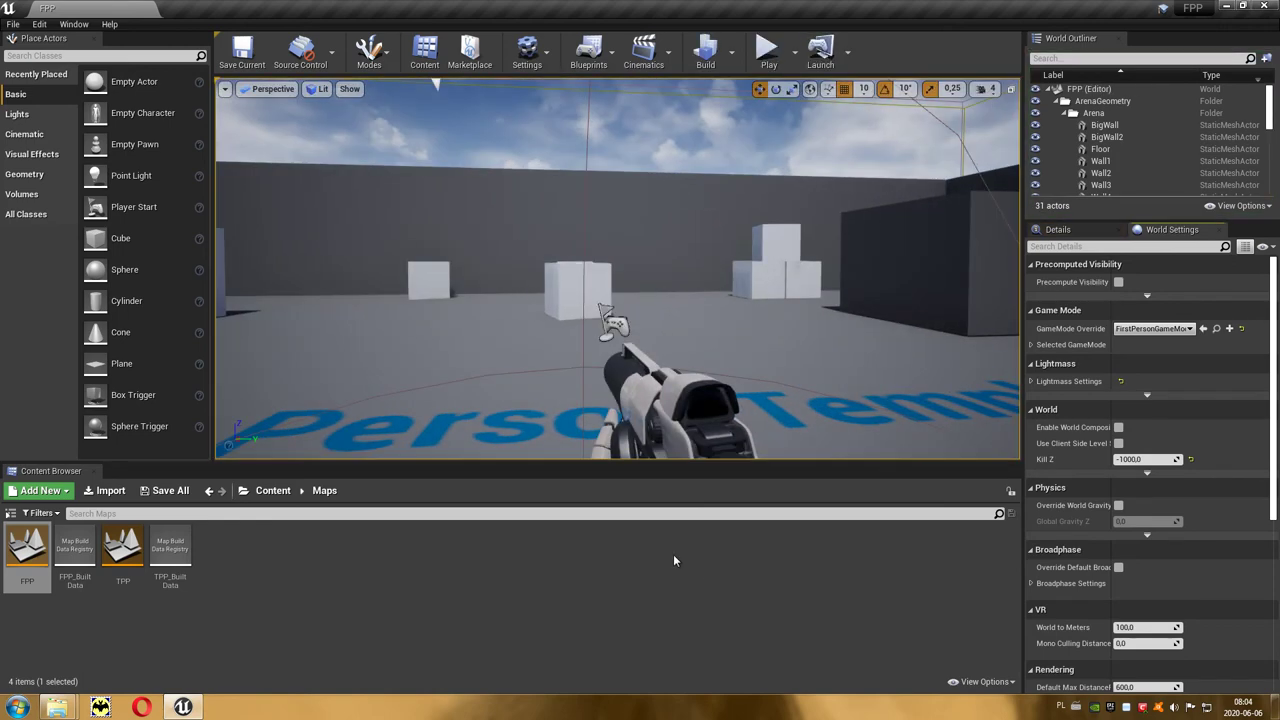
Place a Box Trigger in the FPP arena and raise it to the foot of the dark block.
mouse_move(600, 300)
right_mouse_down()
mouse_move(640, 290)
mouse_move(560, 290)
right_mouse_up()
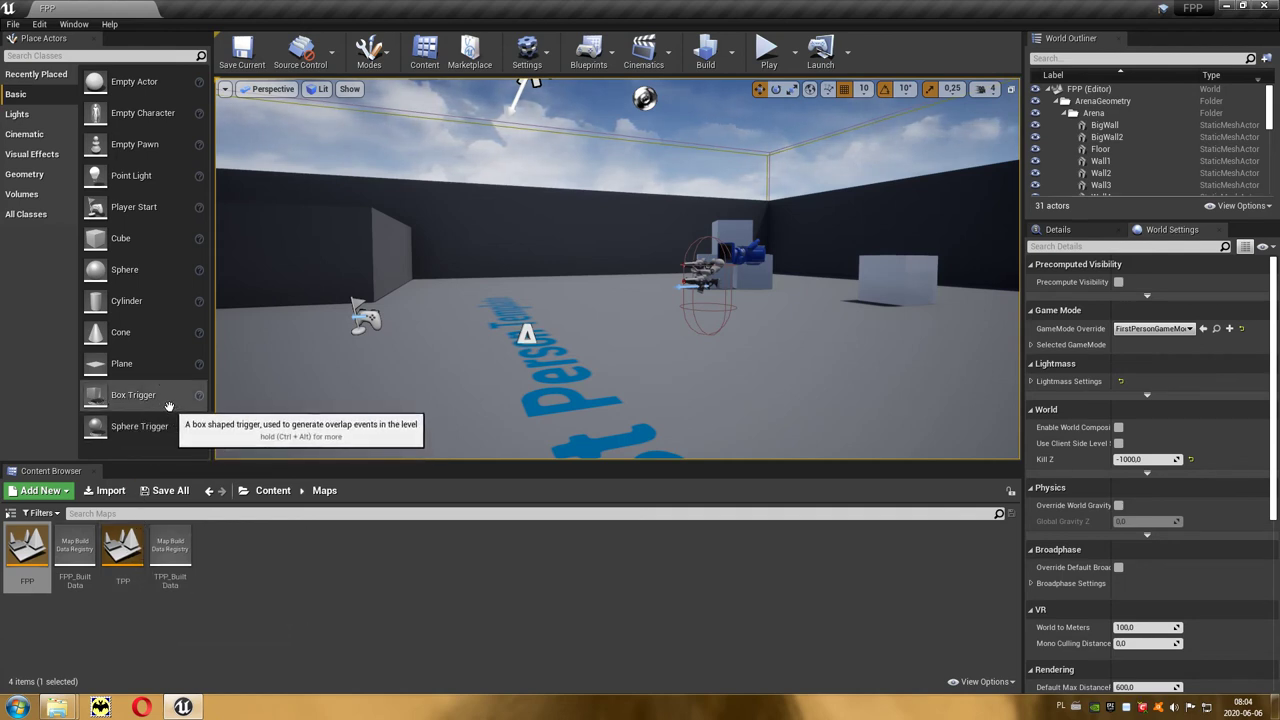
left_click_drag(156, 403, 290, 315)
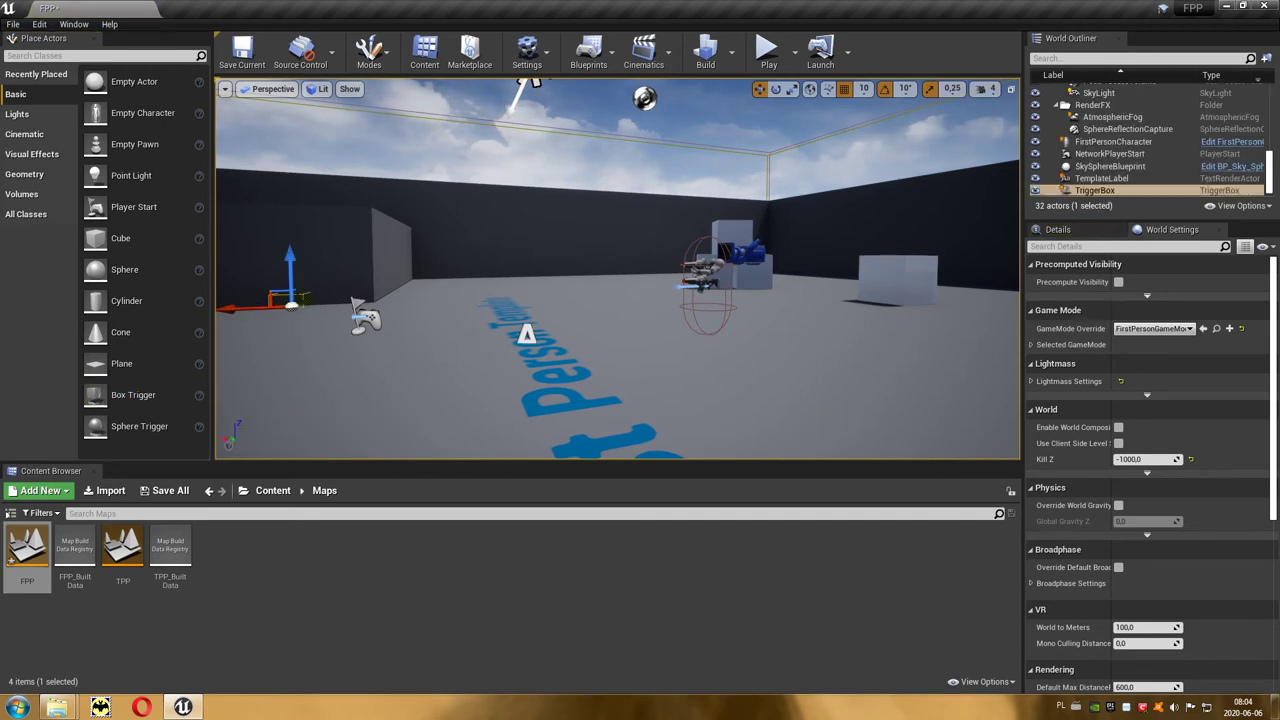
left_click_drag(563, 302, 500, 240)
left_click_drag(456, 343, 445, 250)
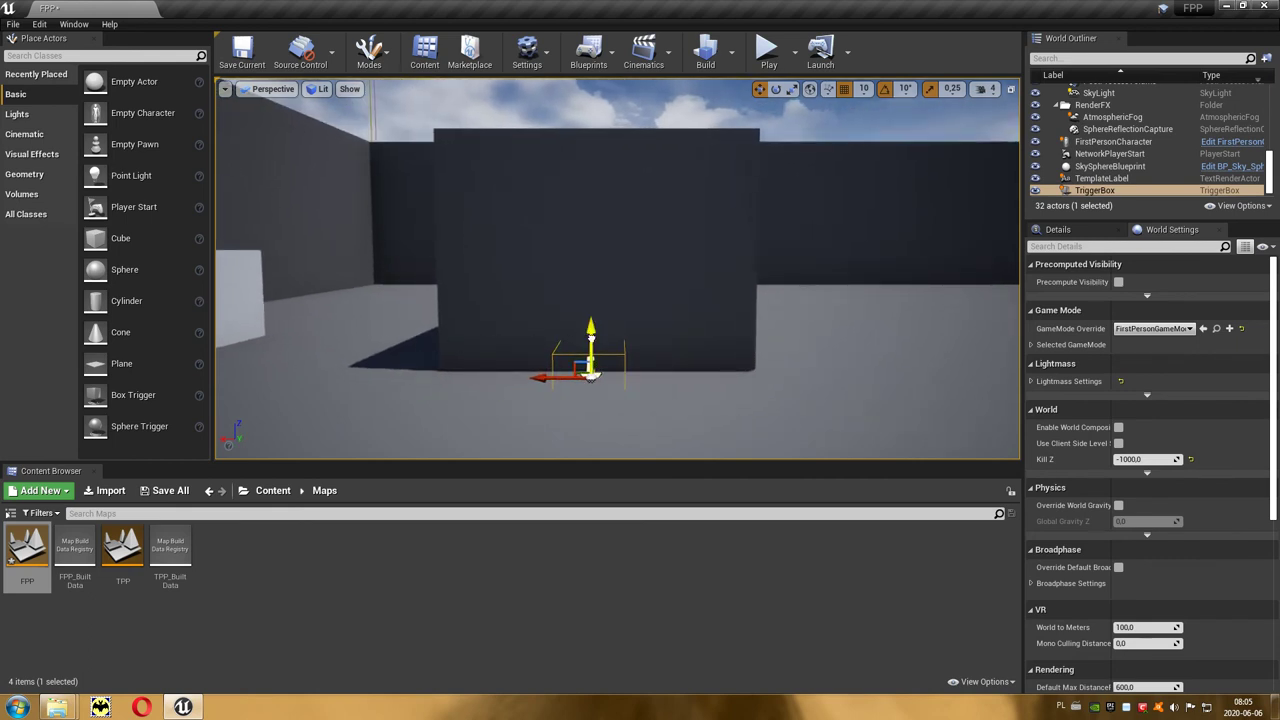
left_click_drag(591, 376, 597, 304)
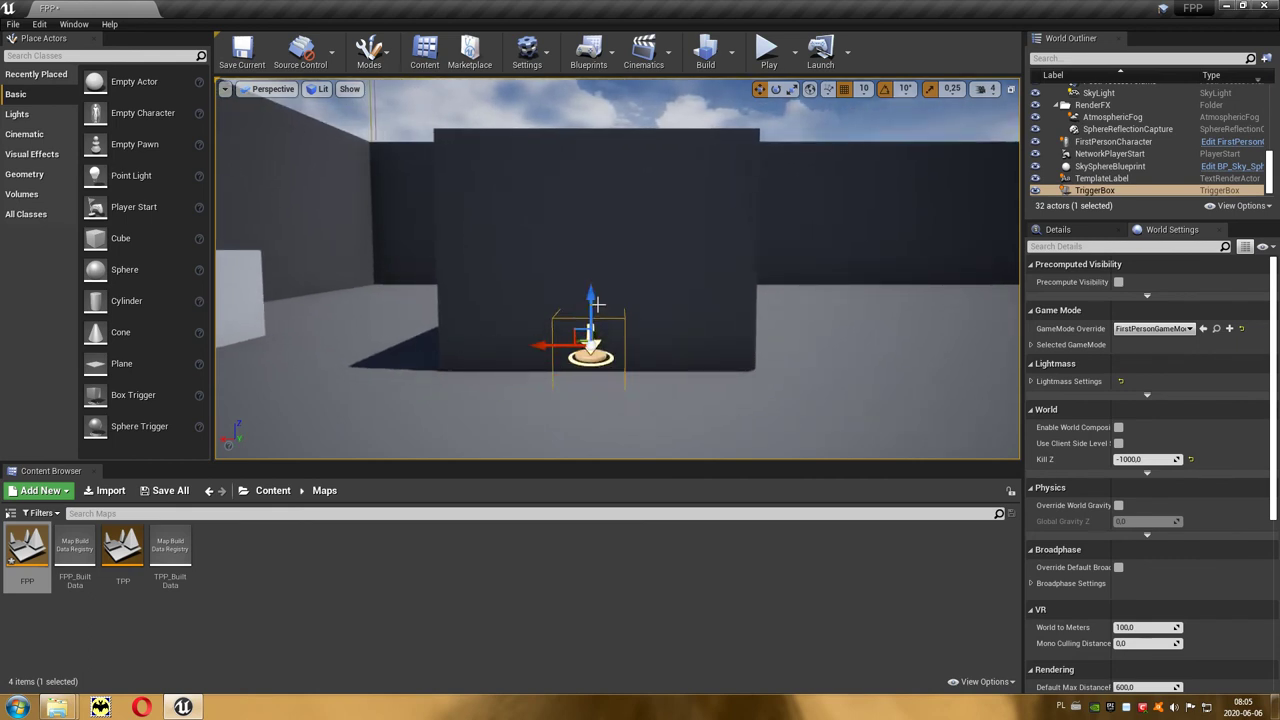
left_click_drag(597, 347, 597, 347, "alt")
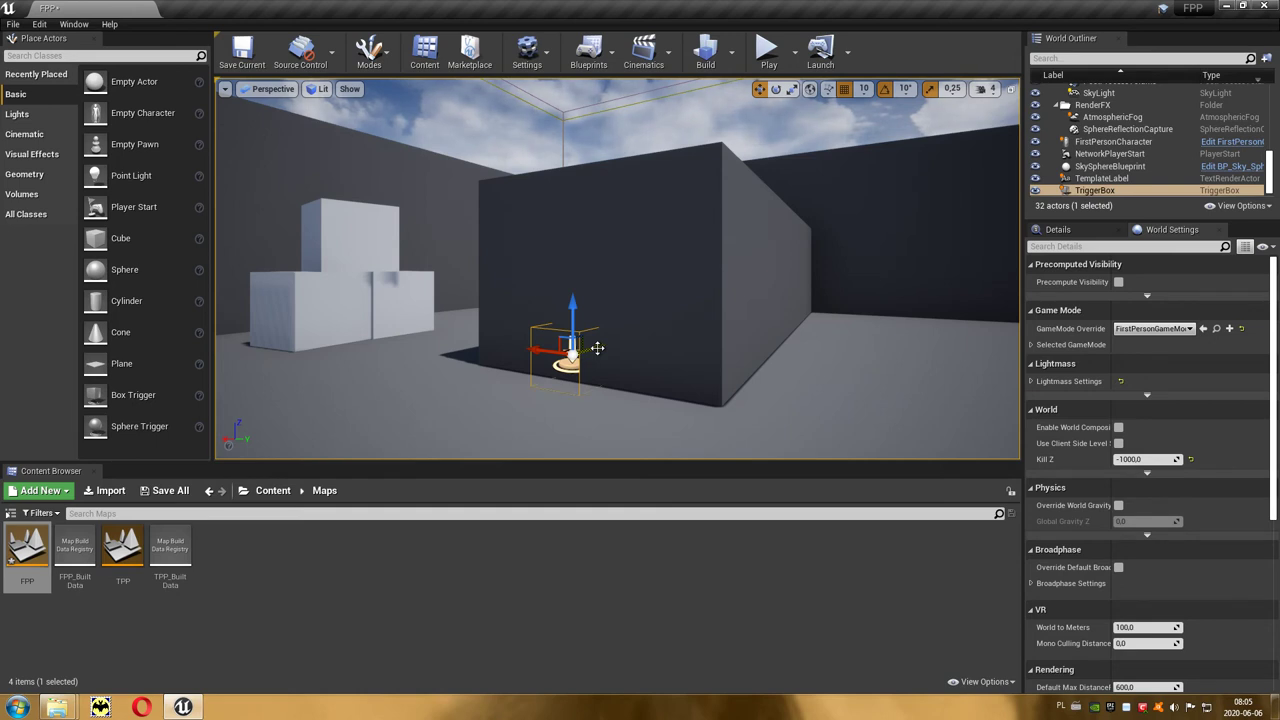
Open the FPP Level Blueprint editor and maximize its window.
left_click(616, 62)
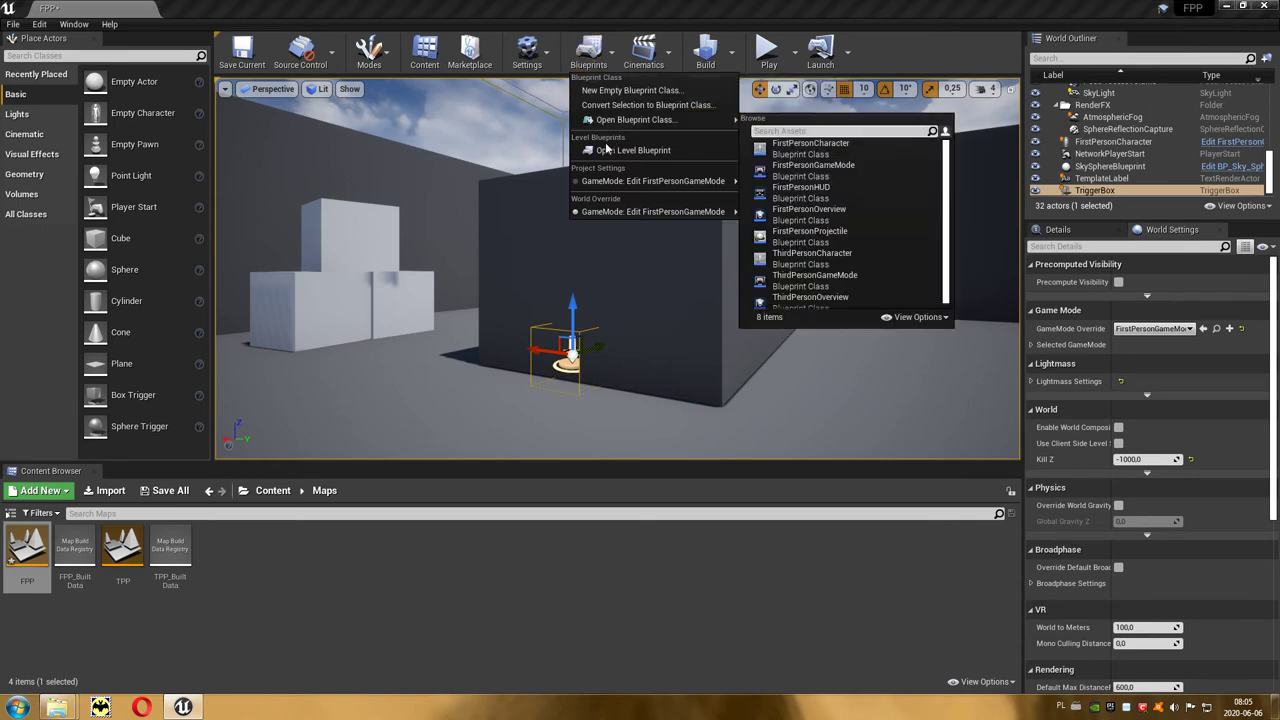
left_click(681, 152)
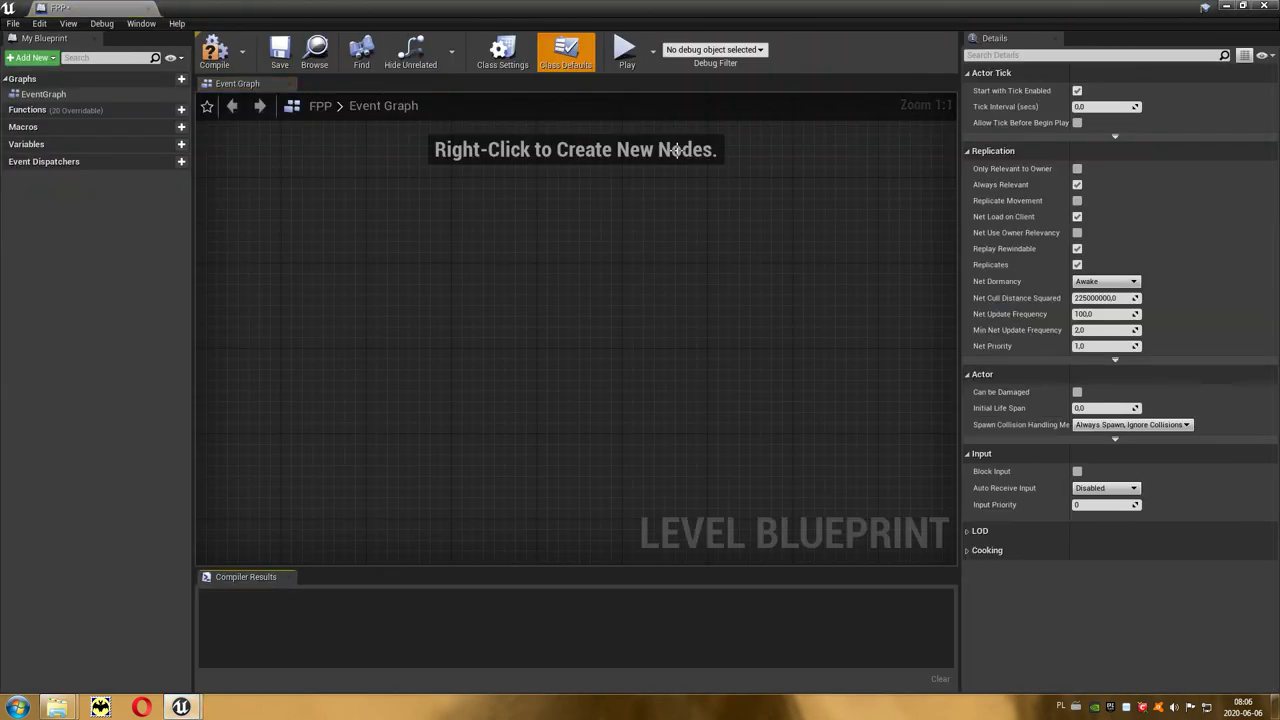
left_click_drag(640, 8, 810, 99)
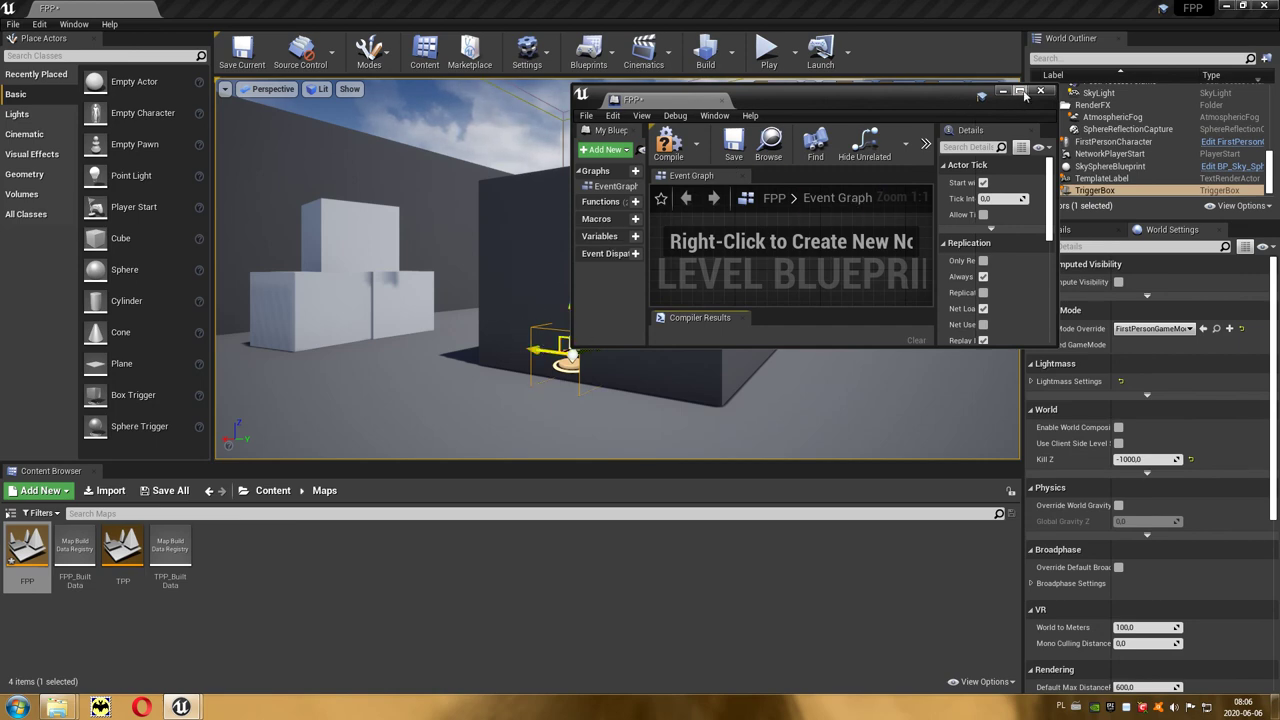
left_click(1021, 92)
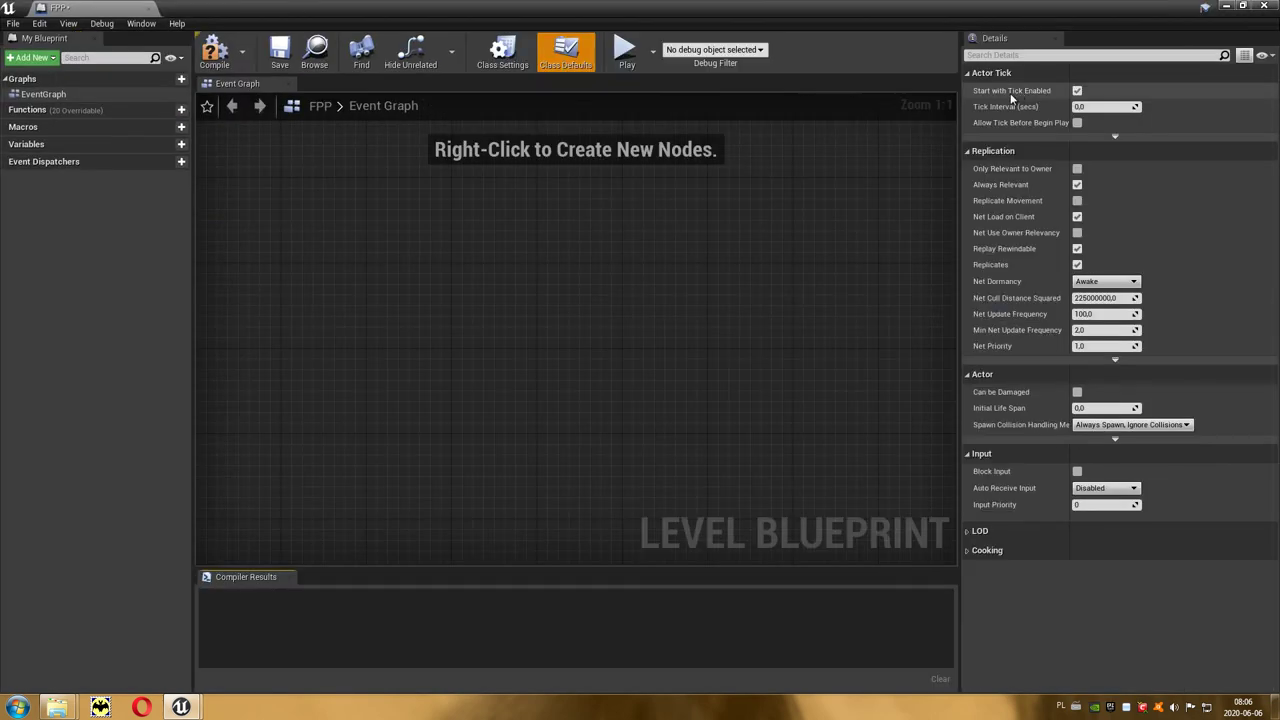
Add an On Actor Begin Overlap event for Trigger Box 1 from its Collision events.
right_click(512, 230)
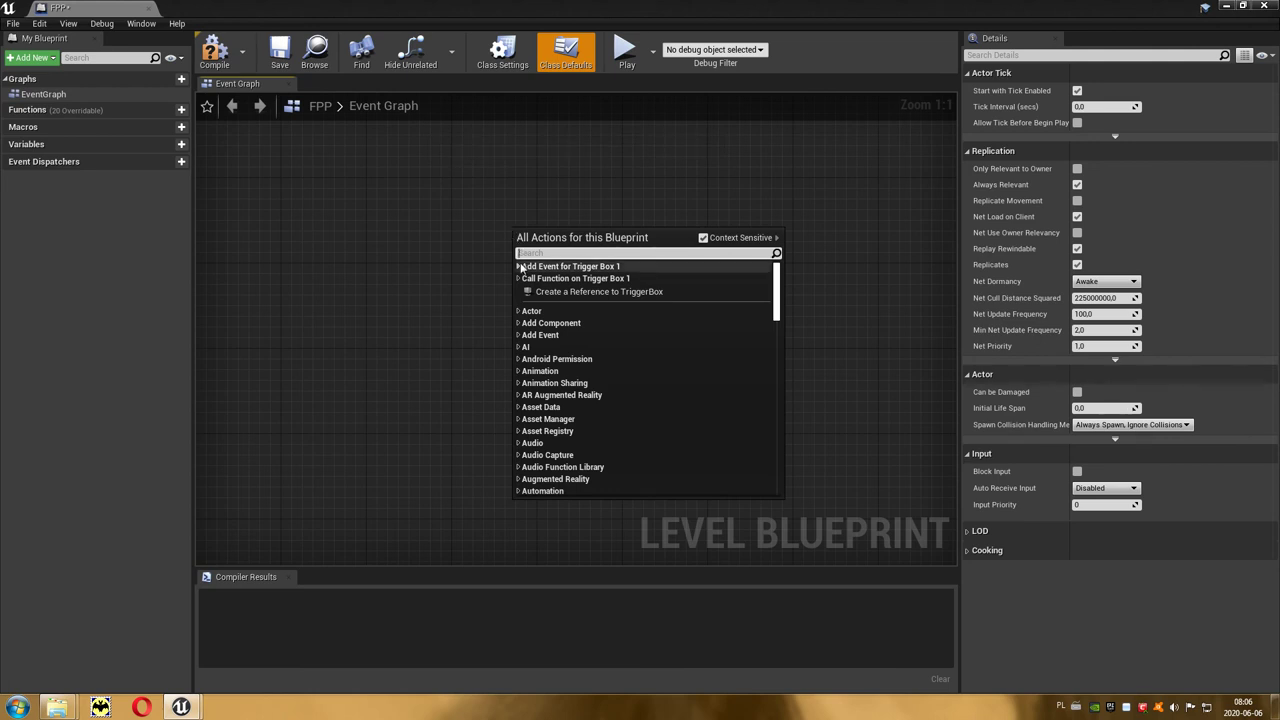
left_click(582, 271)
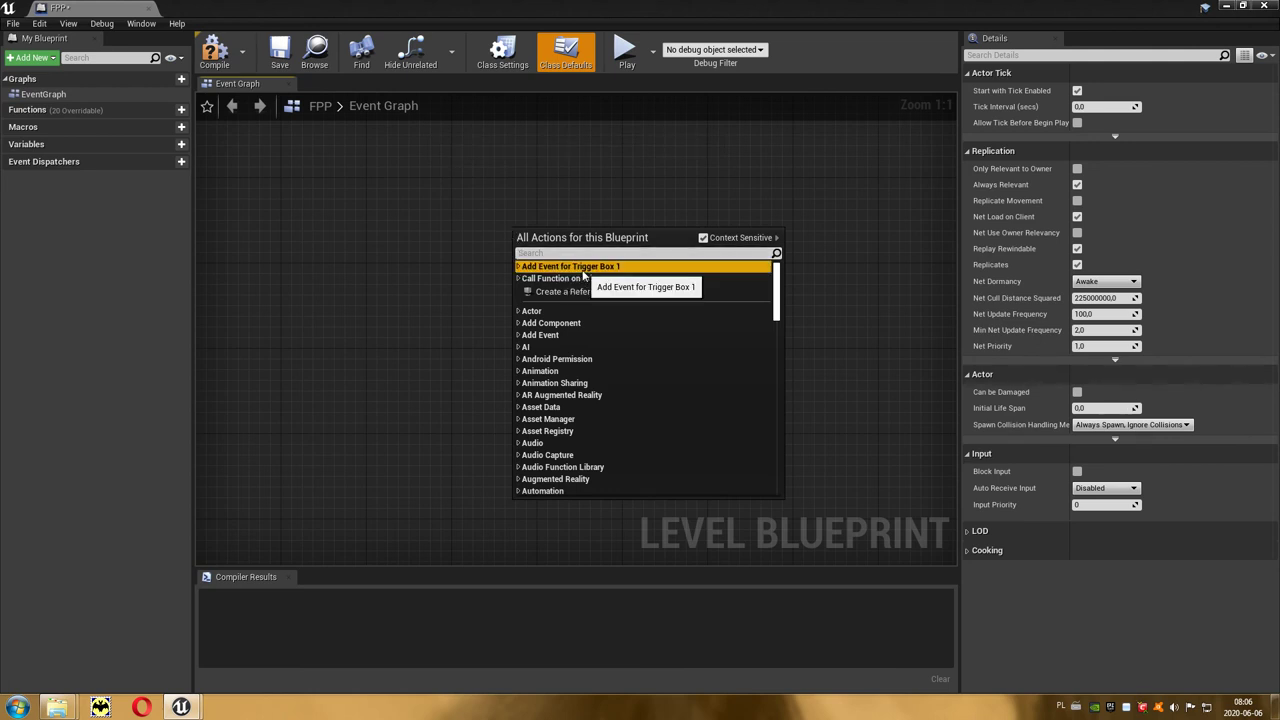
left_click(519, 268)
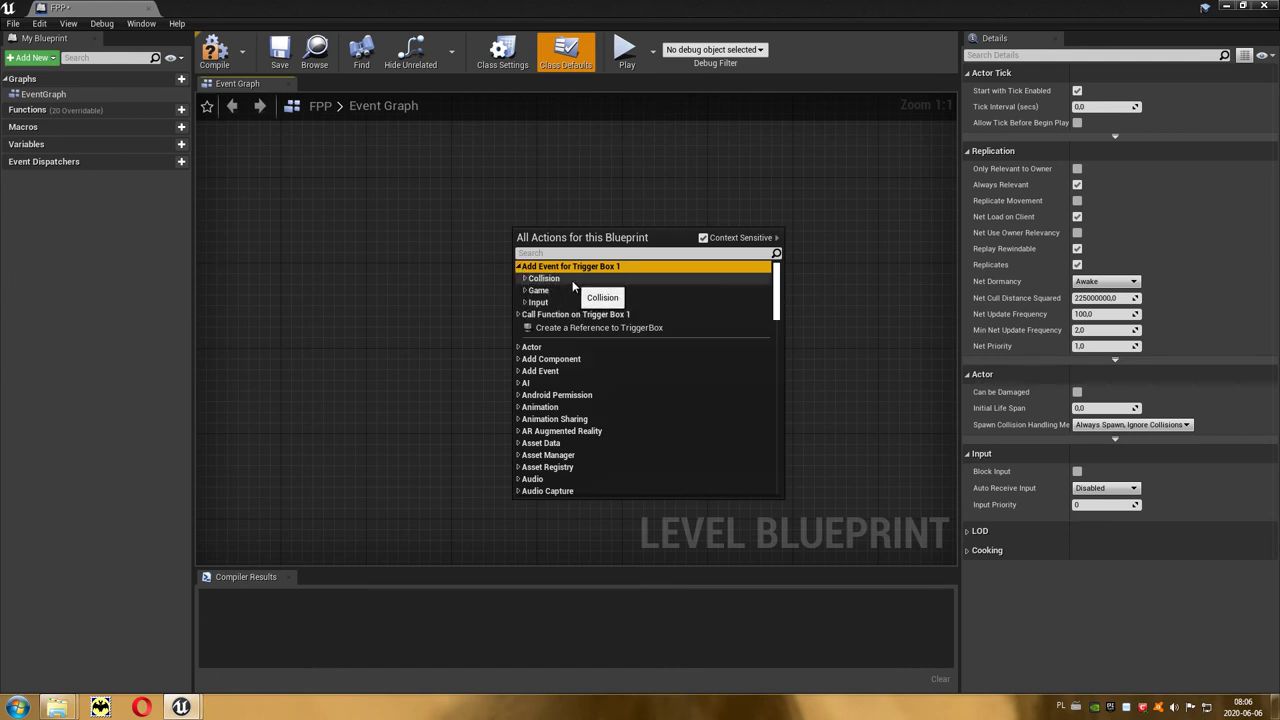
left_click(572, 282)
left_click(525, 279)
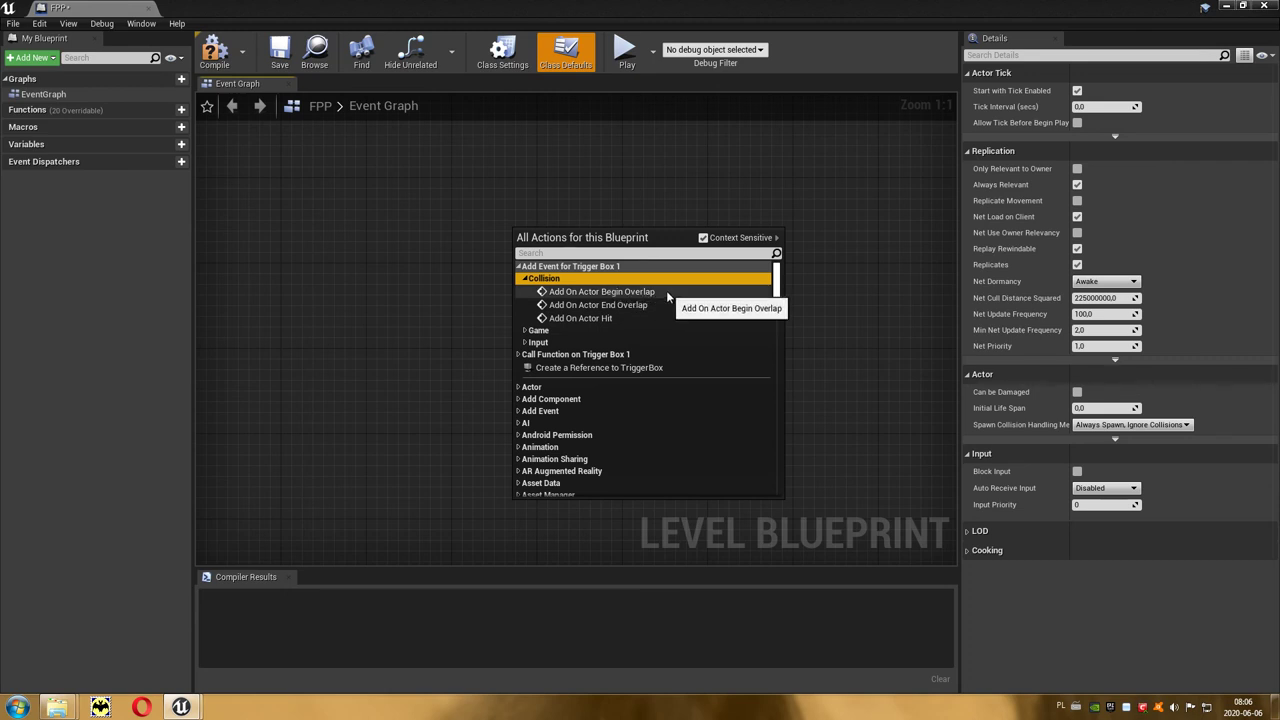
left_click(668, 292)
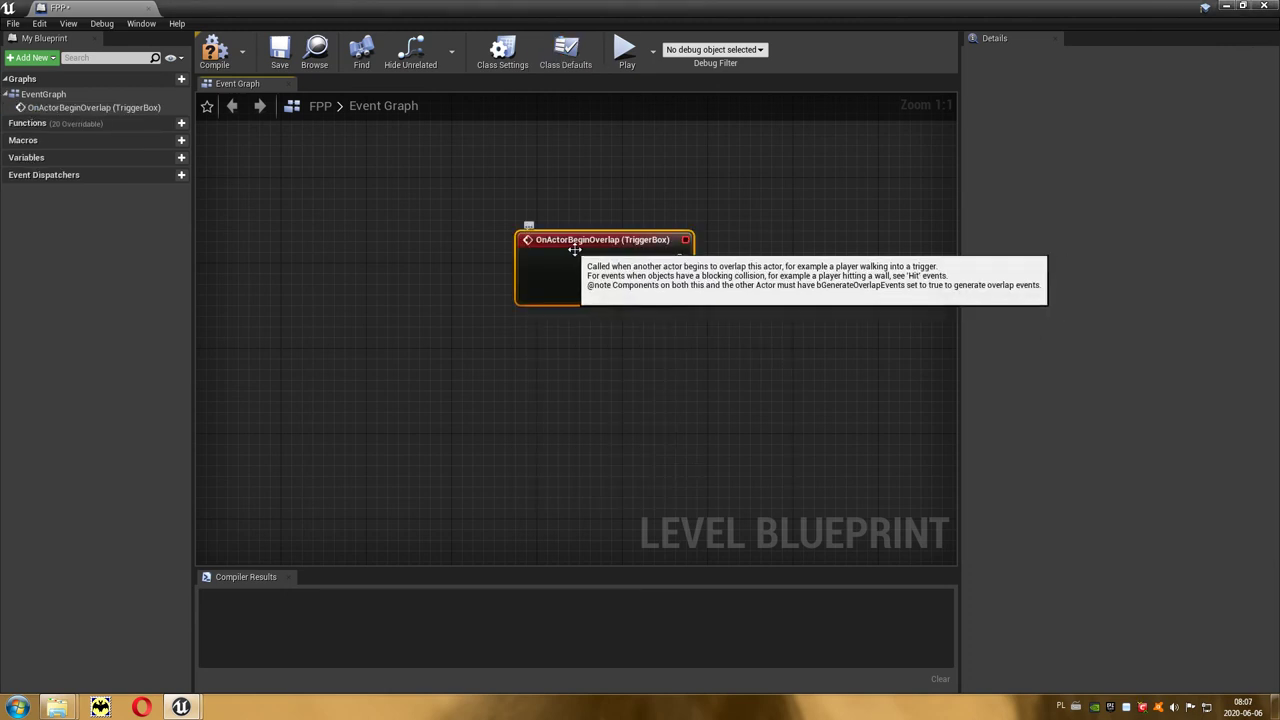
Wire an Open Level node from the overlap event's execution output, found by searching 'level'.
left_click_drag(587, 247, 405, 255)
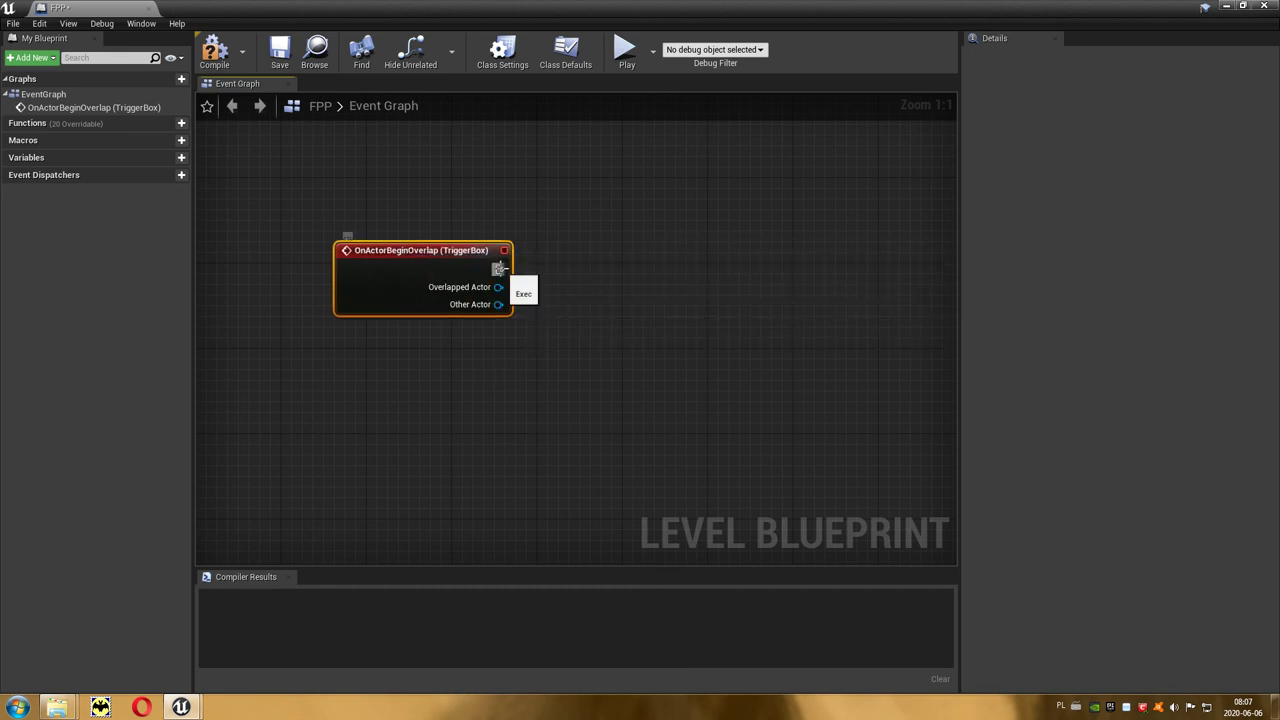
left_click_drag(499, 269, 594, 276)
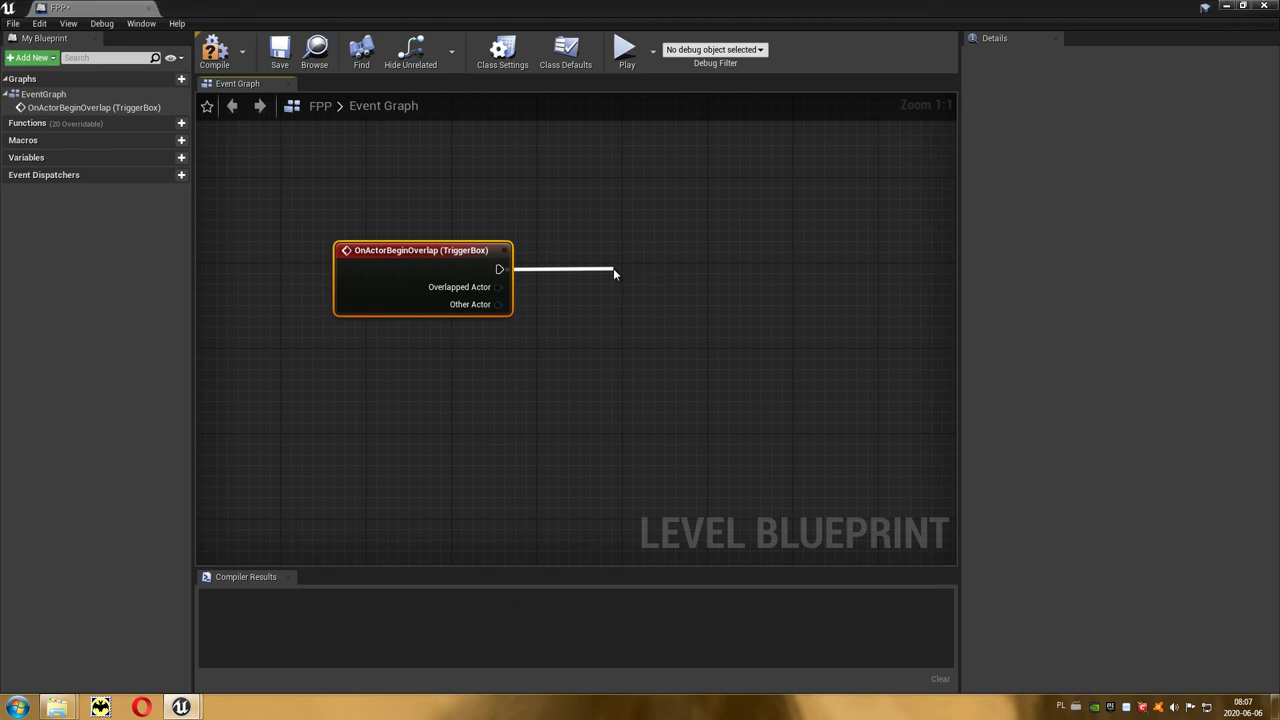
left_click_drag(613, 270, 617, 272)
type("leve")
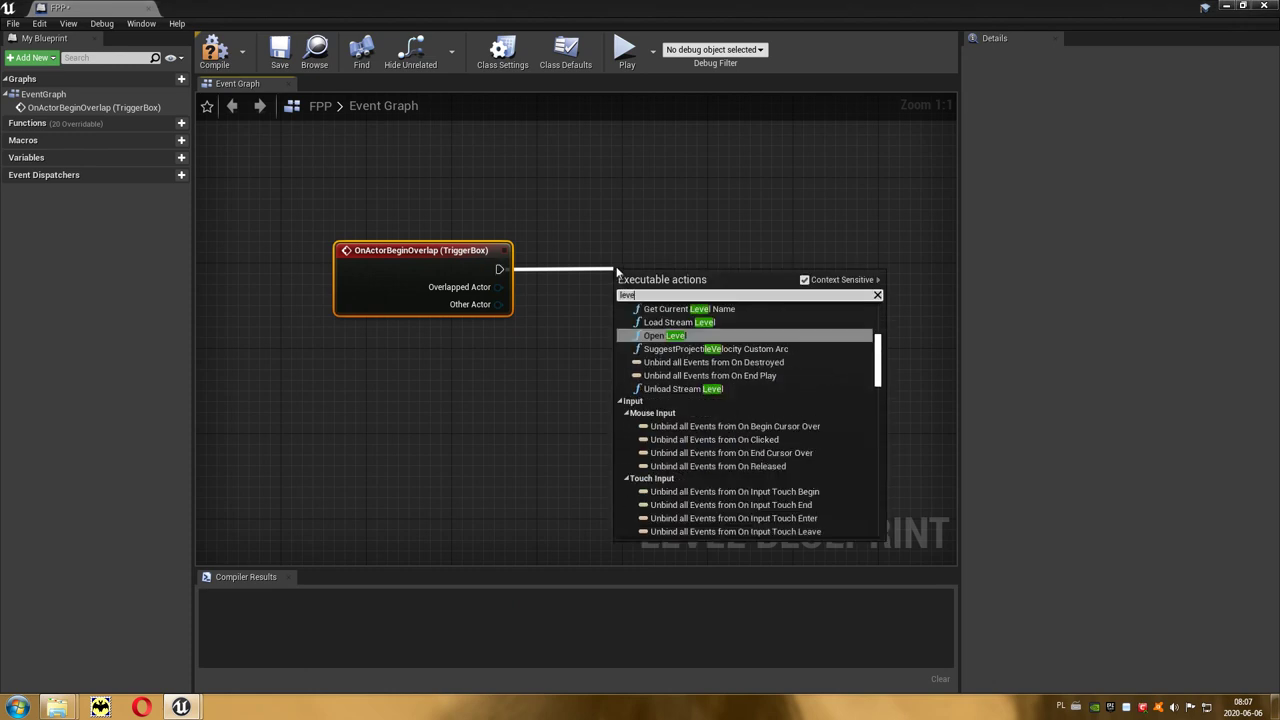
type("l")
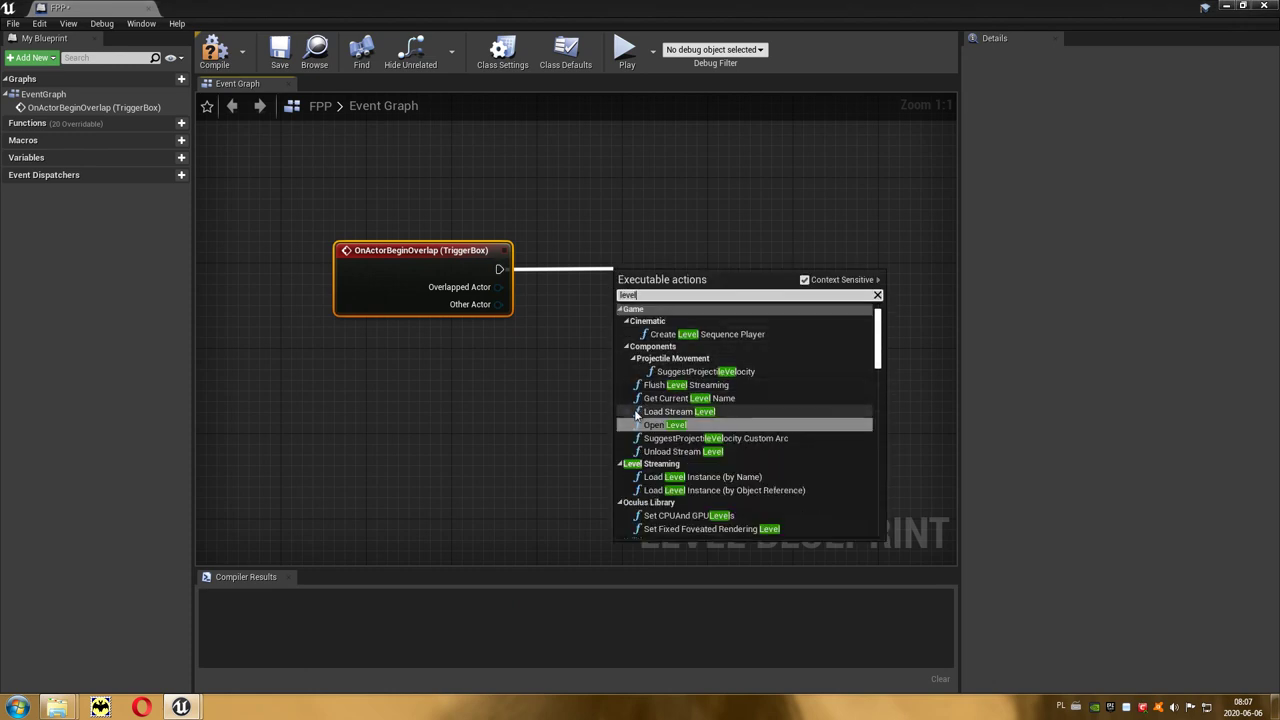
left_click(694, 426)
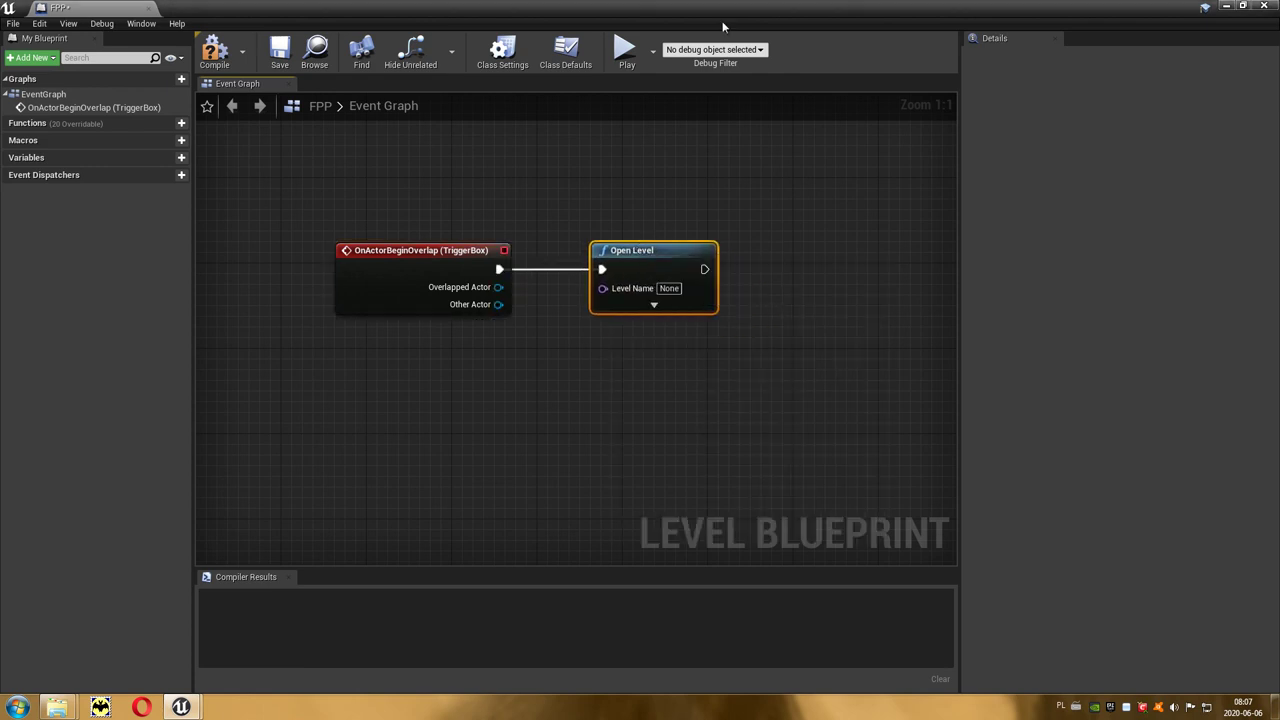
Set the Open Level node's Level Name to TPP, show its advanced pins, and close the Blueprint.
left_click_drag(725, 10, 690, 145)
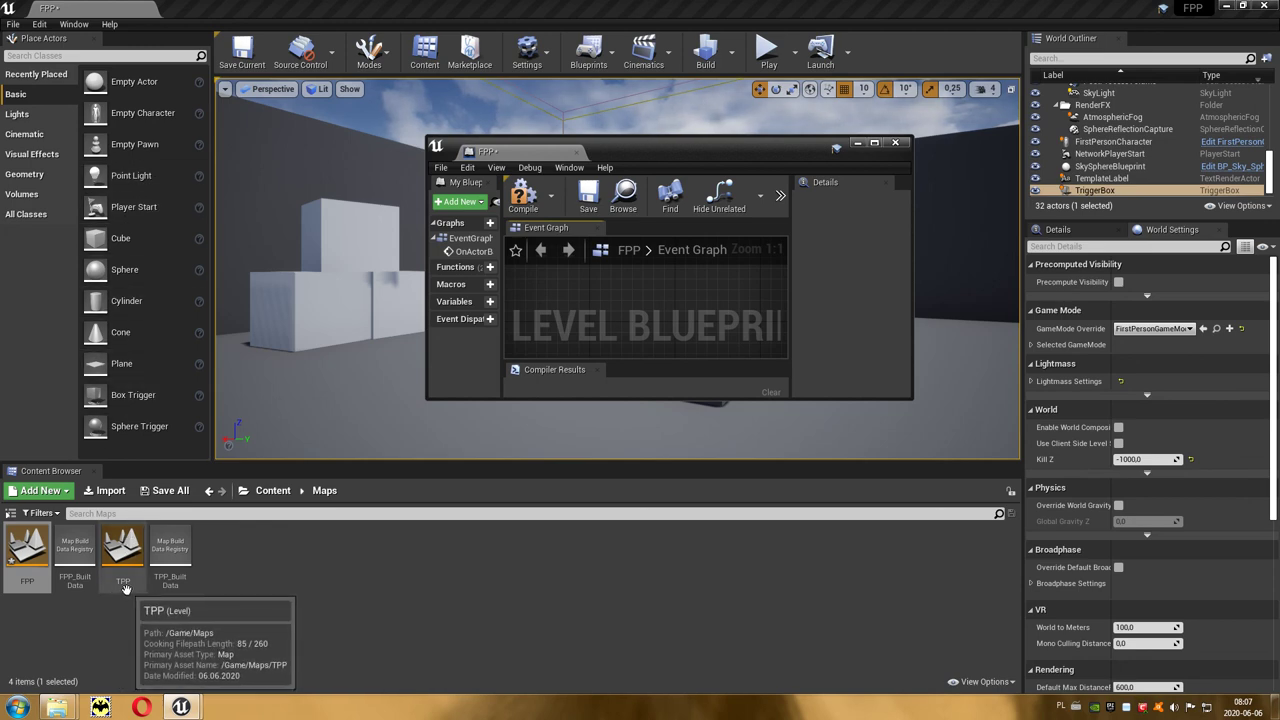
left_click(873, 143)
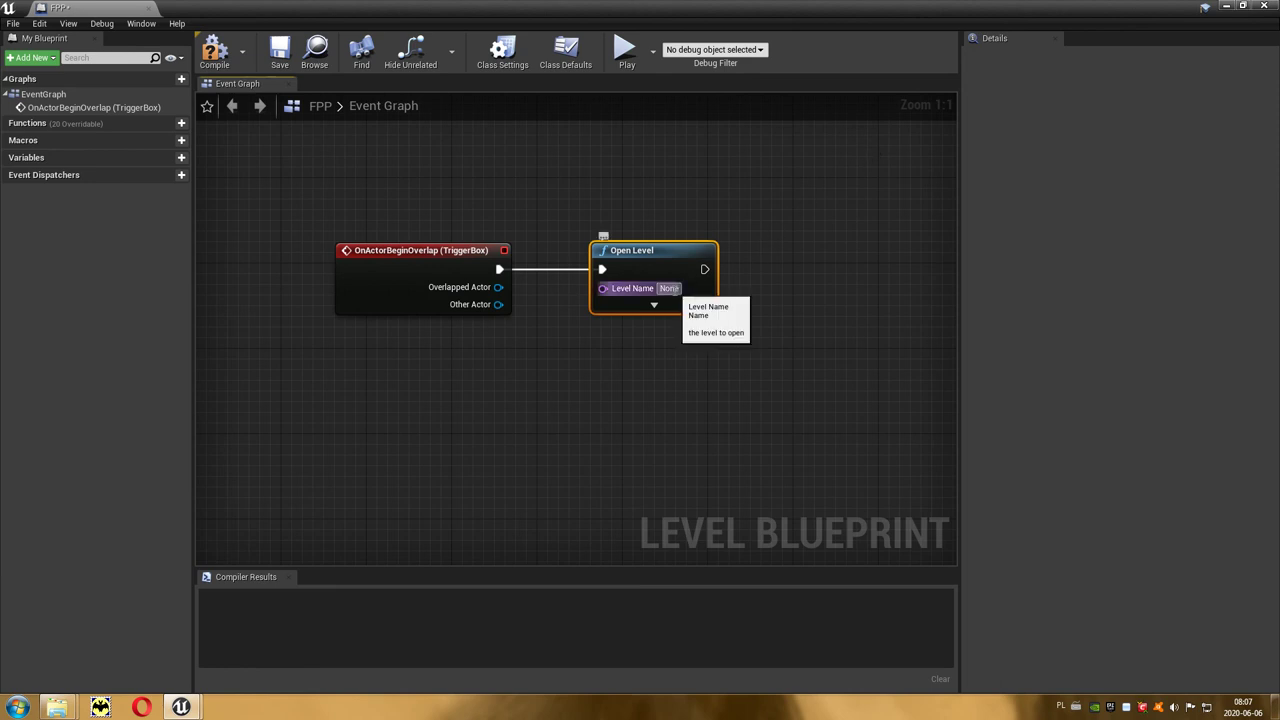
type("TPP")
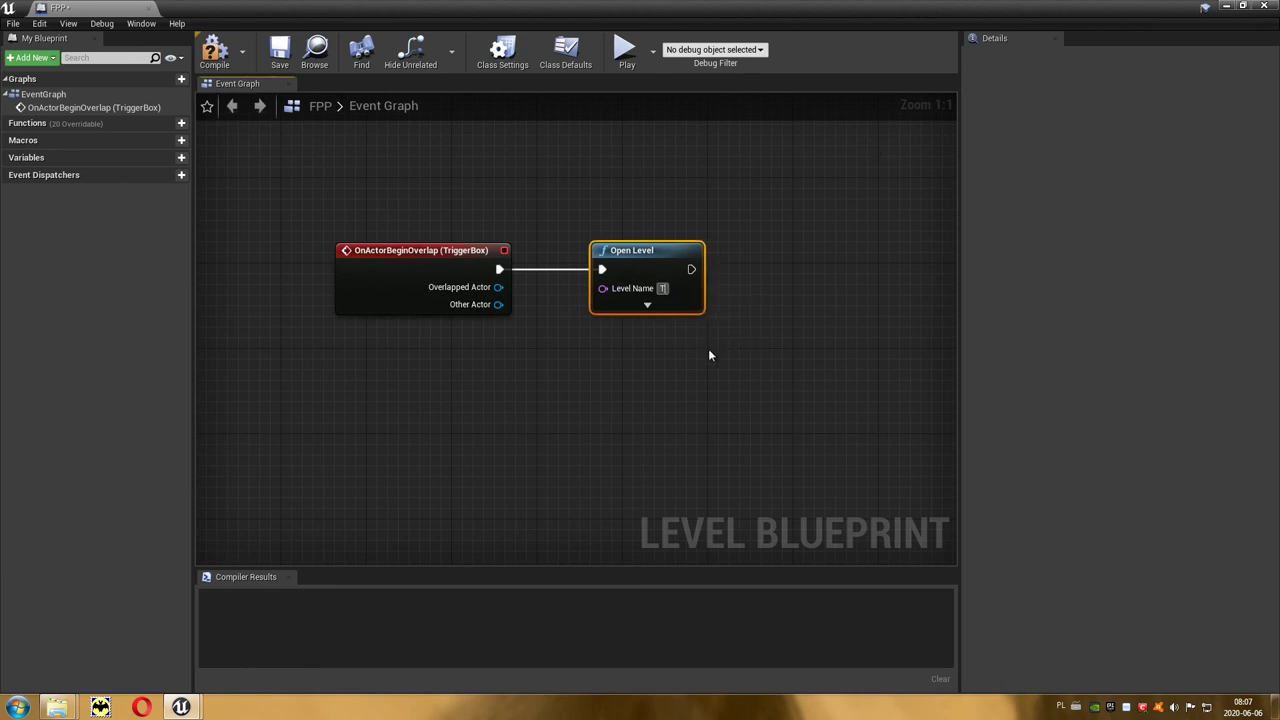
left_click(654, 305)
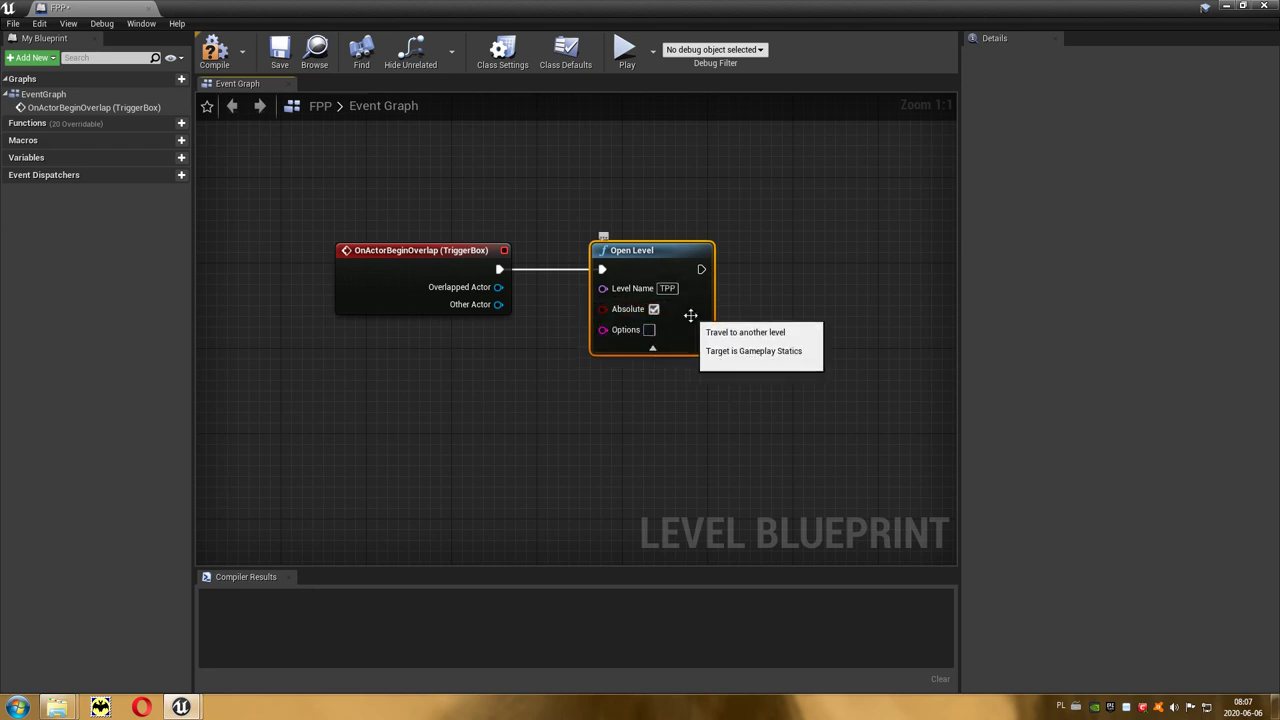
left_click(1260, 10)
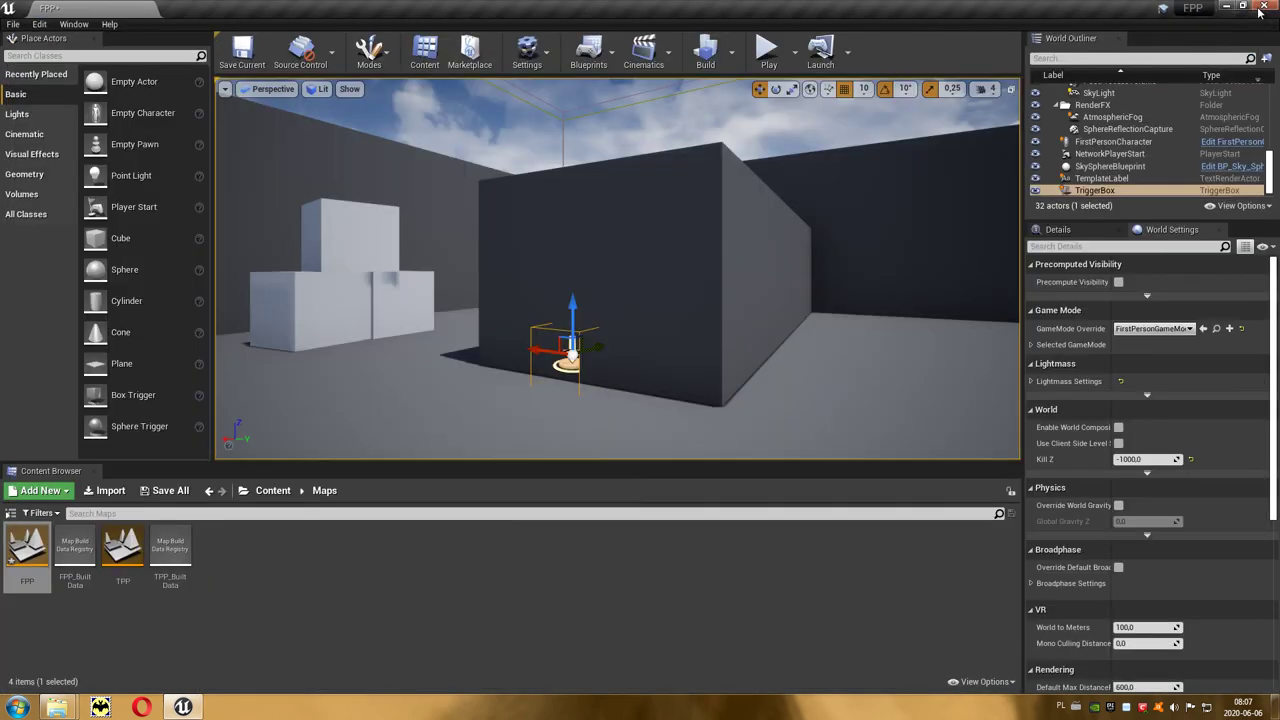
Play FPP, walk into the trigger box, and move the TPP mannequin once the level loads.
left_click(769, 52)
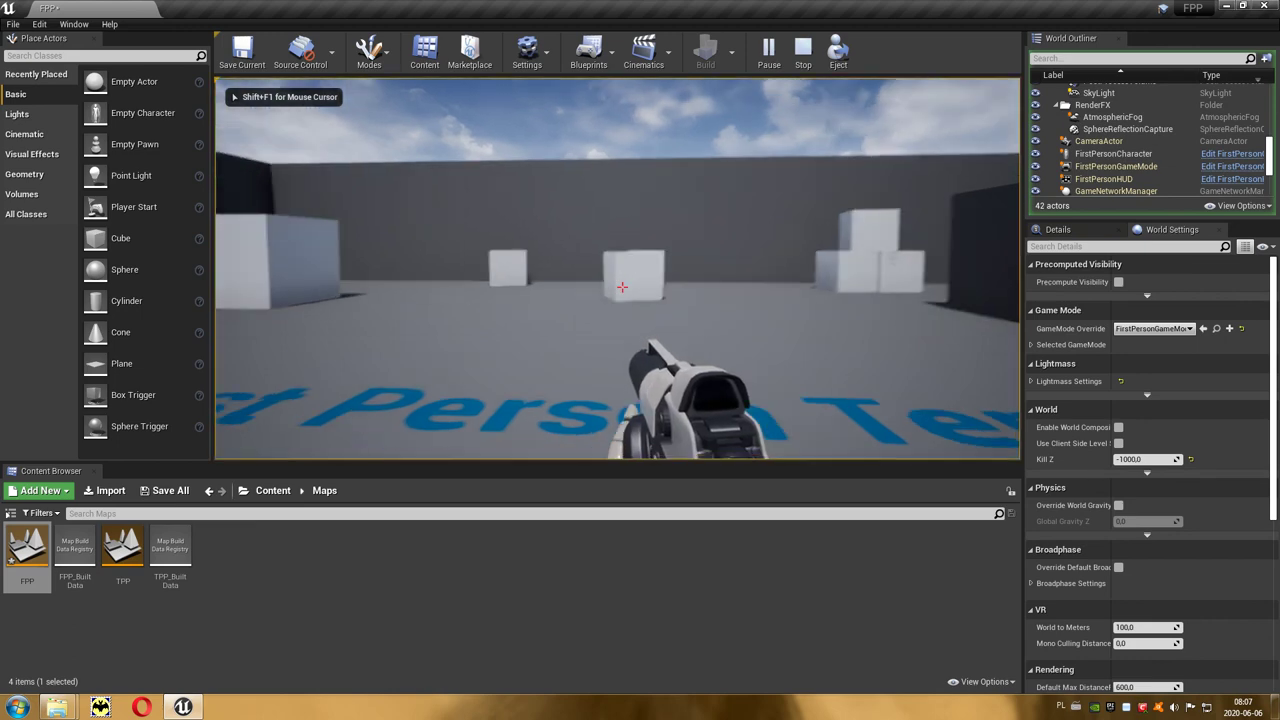
key("w")
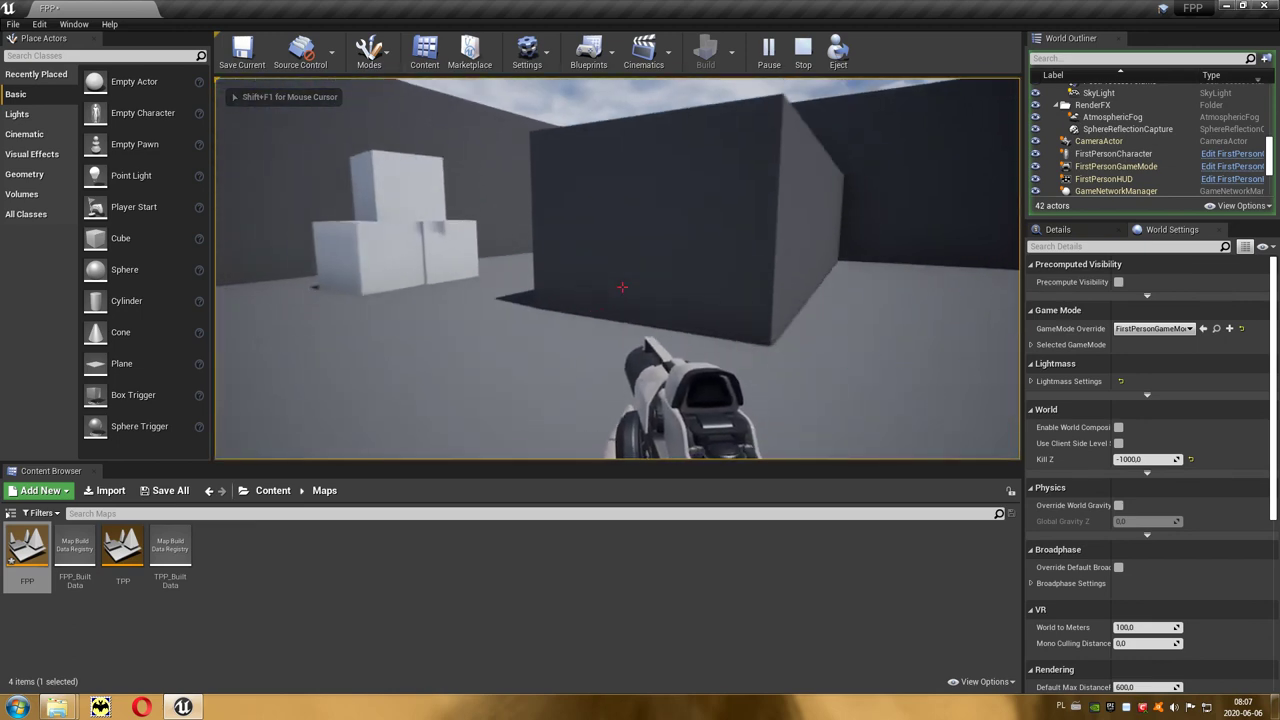
key("a")
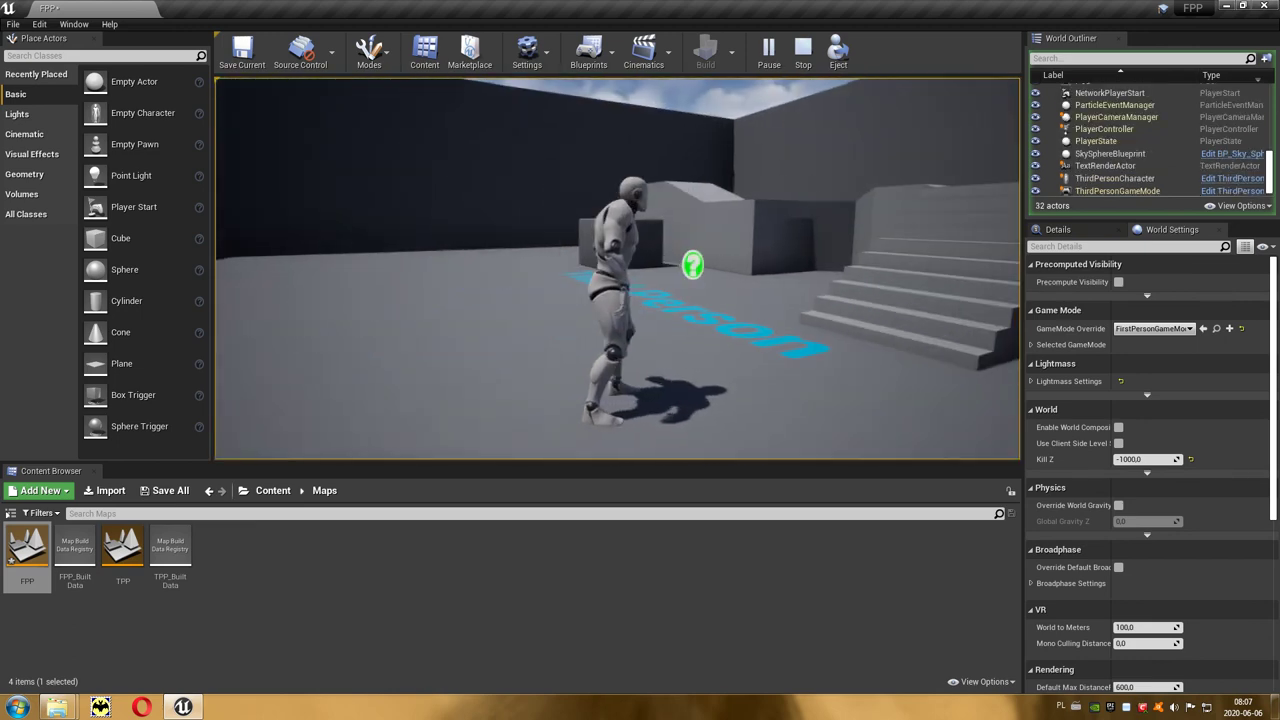